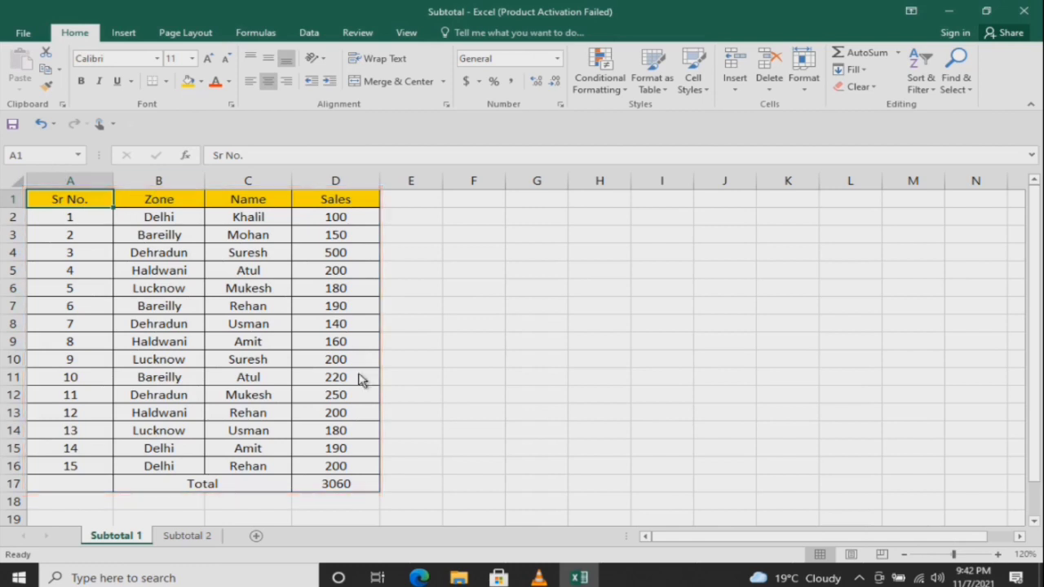
Step: Turn on filtering for the sales table and show only the Lucknow and Total entries of the Zone column
click(337, 485)
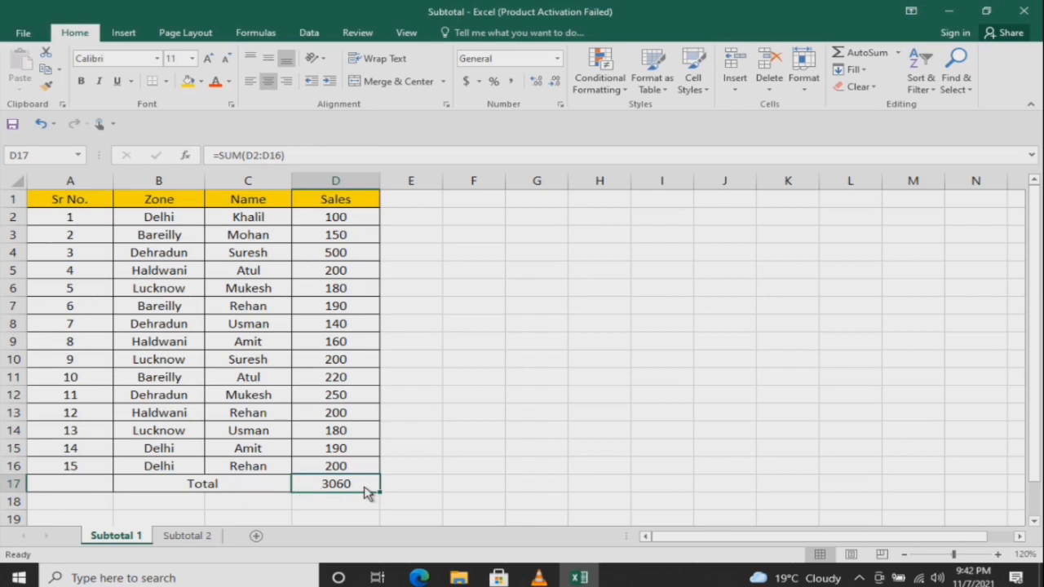
click(177, 188)
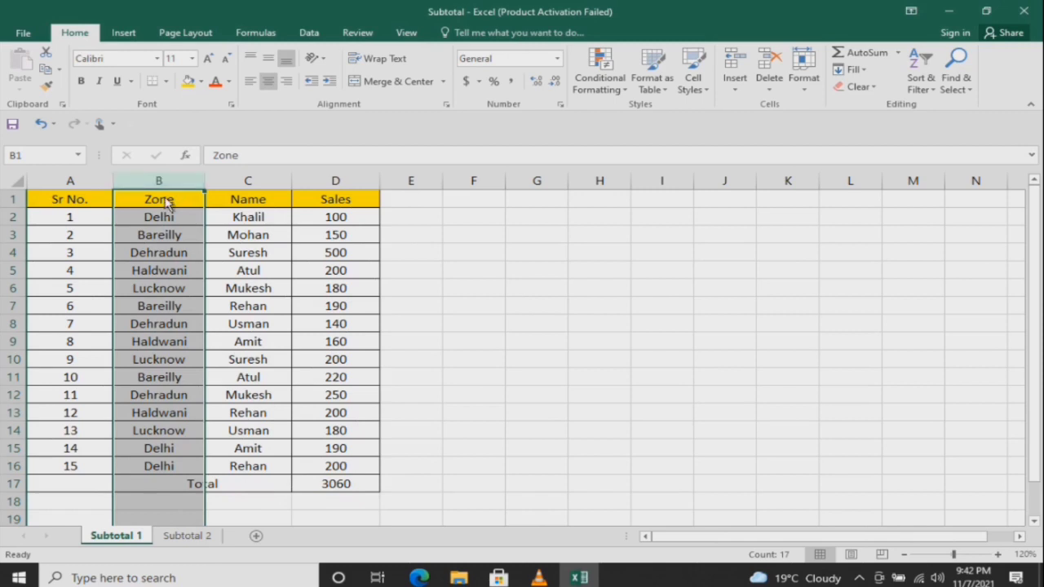
click(169, 204)
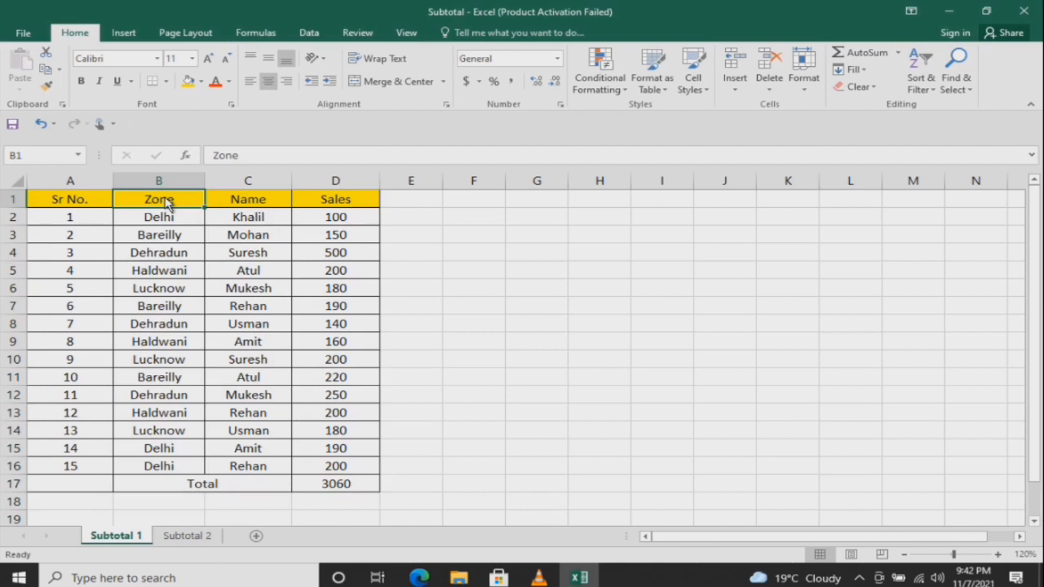
key(ctrl+shift+l)
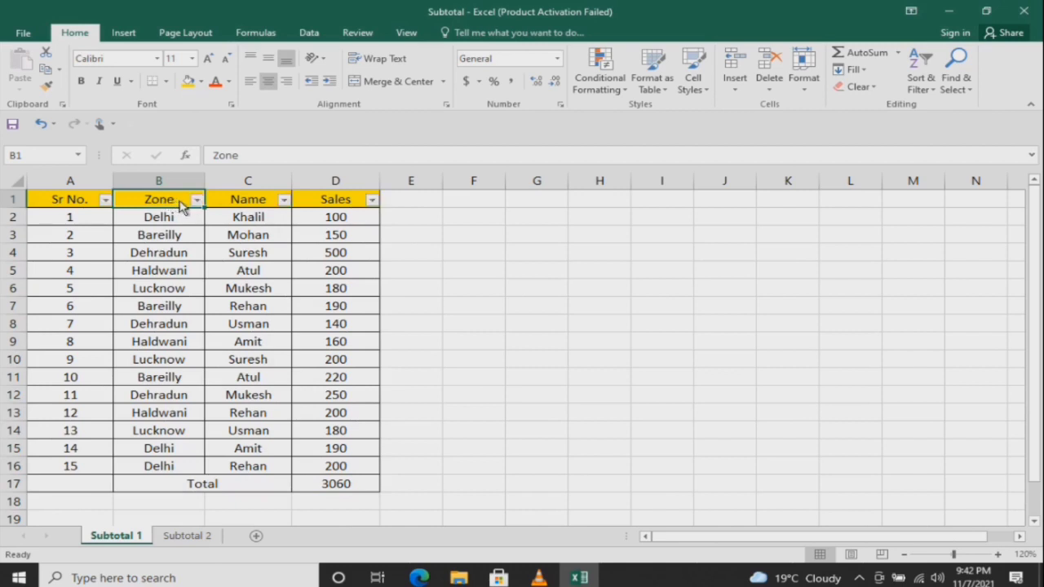
click(196, 202)
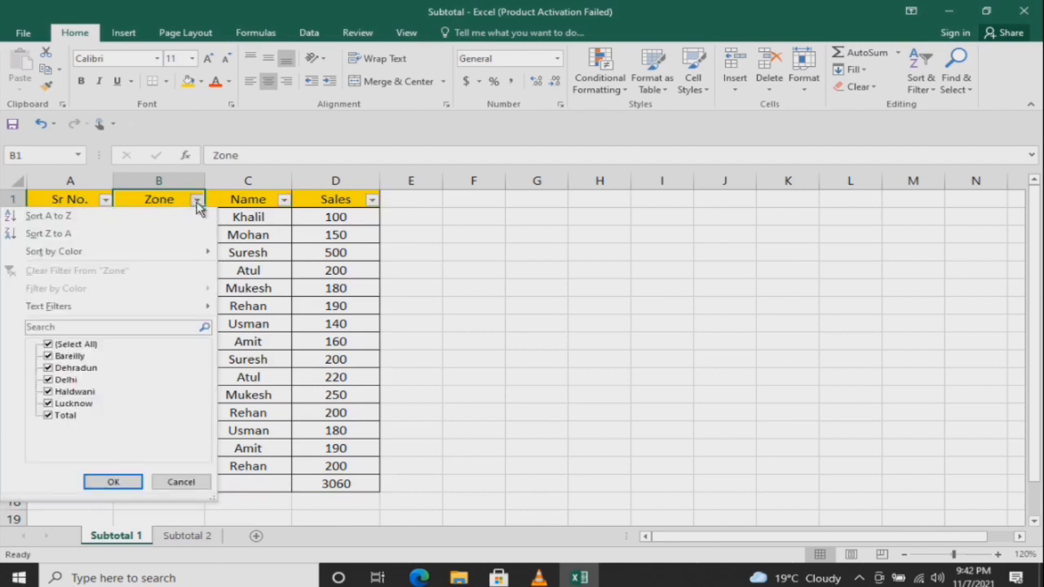
click(85, 345)
click(68, 404)
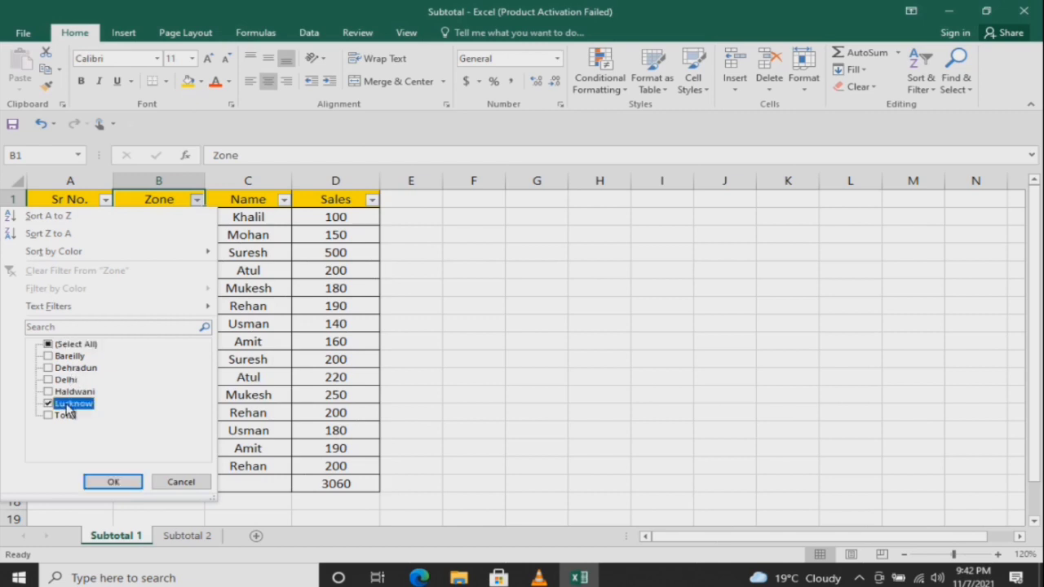
click(65, 416)
click(112, 482)
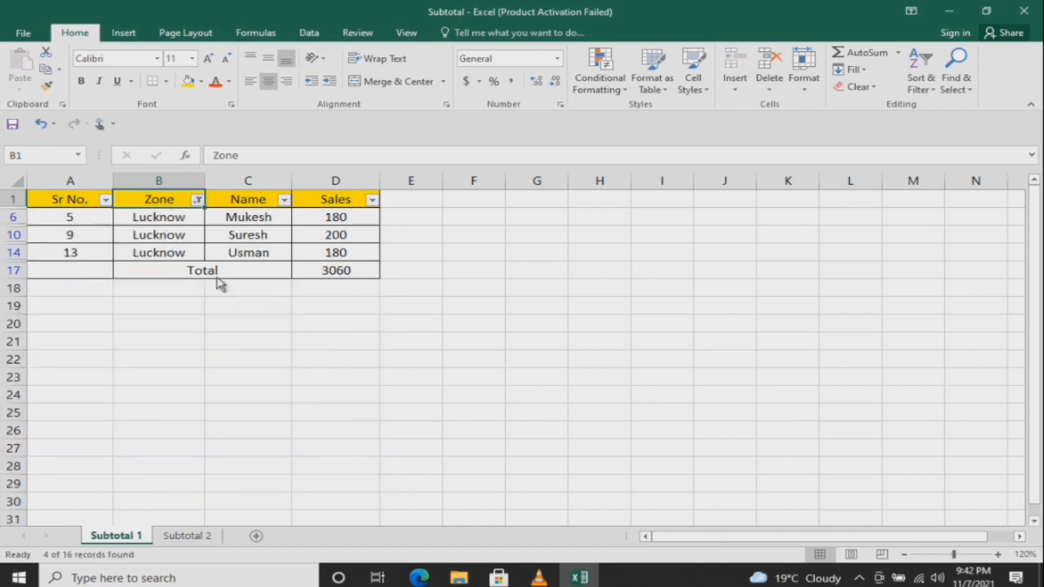
Step: Remove the table filter and replace the Sales total in D17 with the formula =SUBTOTAL(9,D2:D16)
click(328, 274)
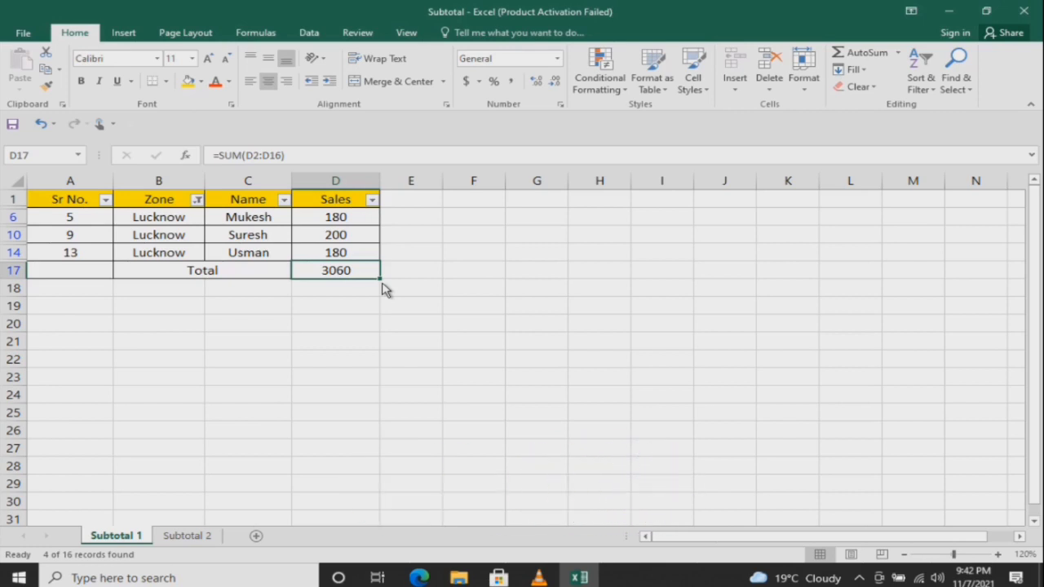
key(ctrl+shift+l)
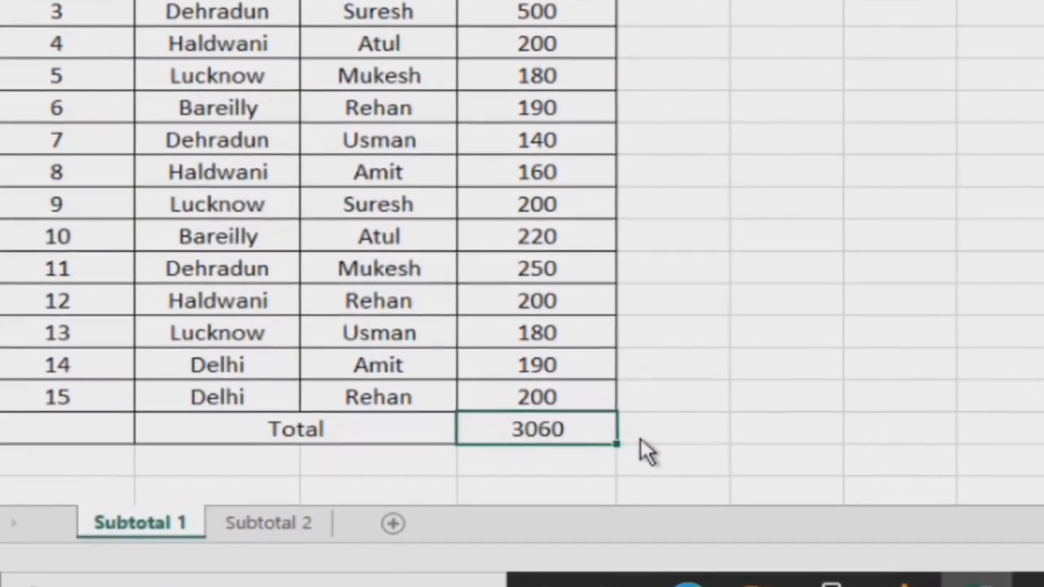
text(=sub)
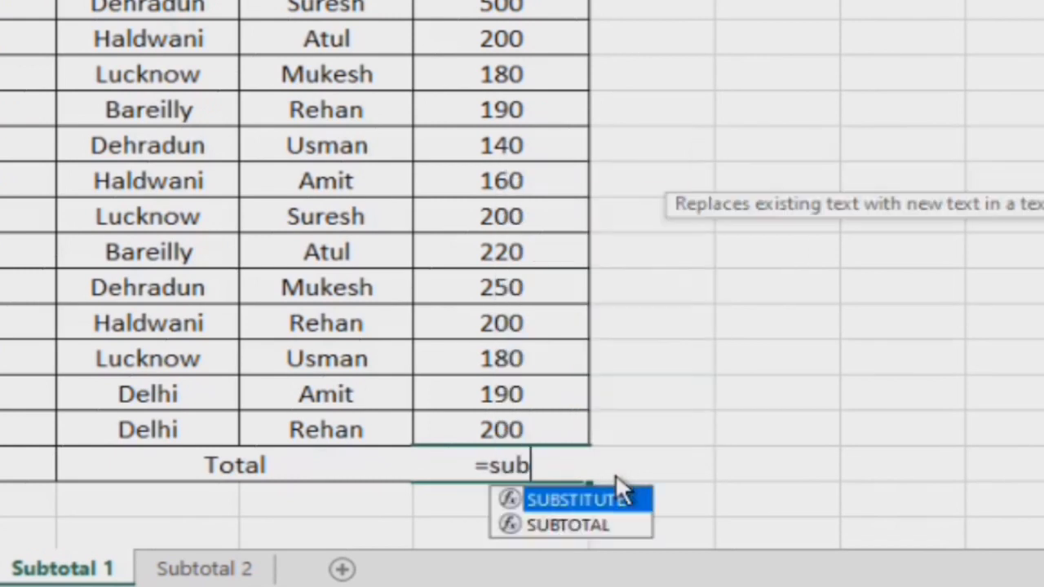
text(to)
key(Tab)
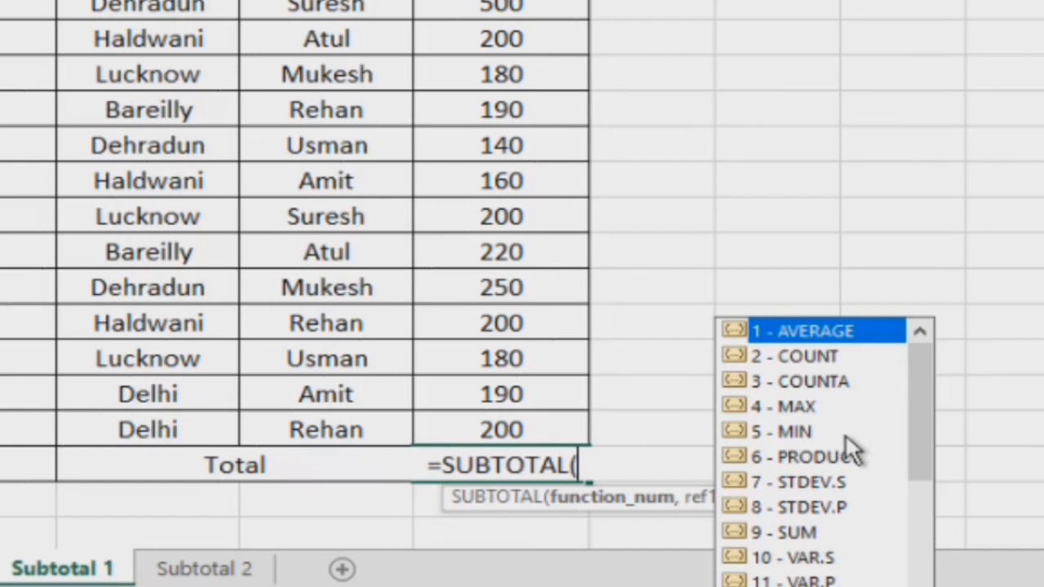
click(812, 527)
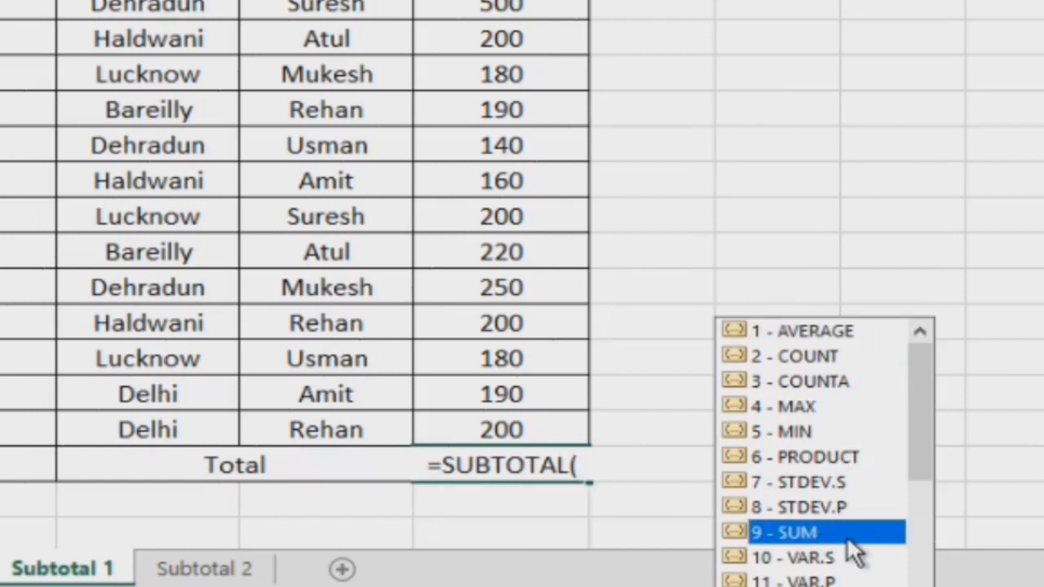
double_click(848, 535)
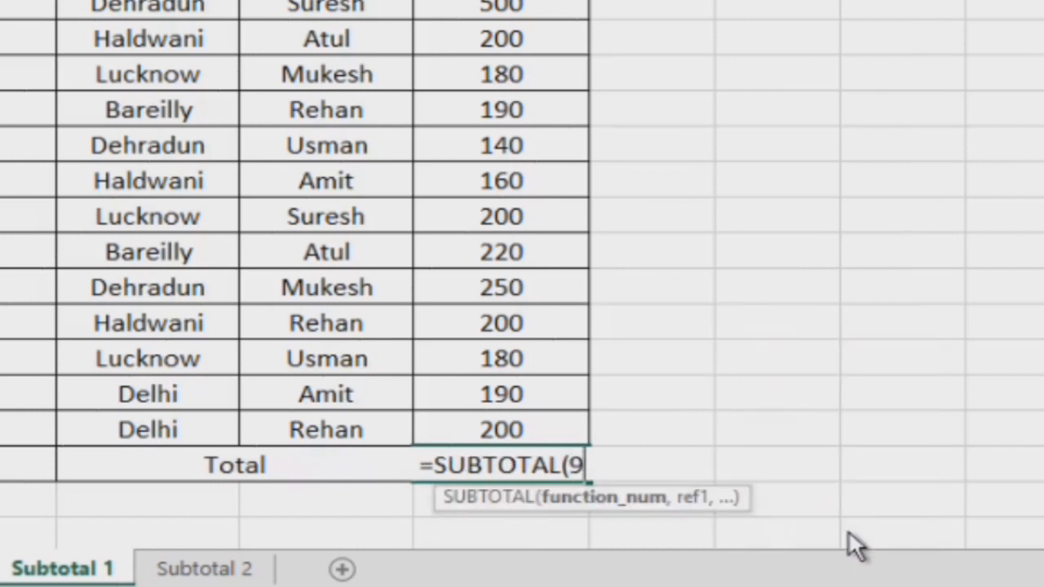
text(,)
click(554, 436)
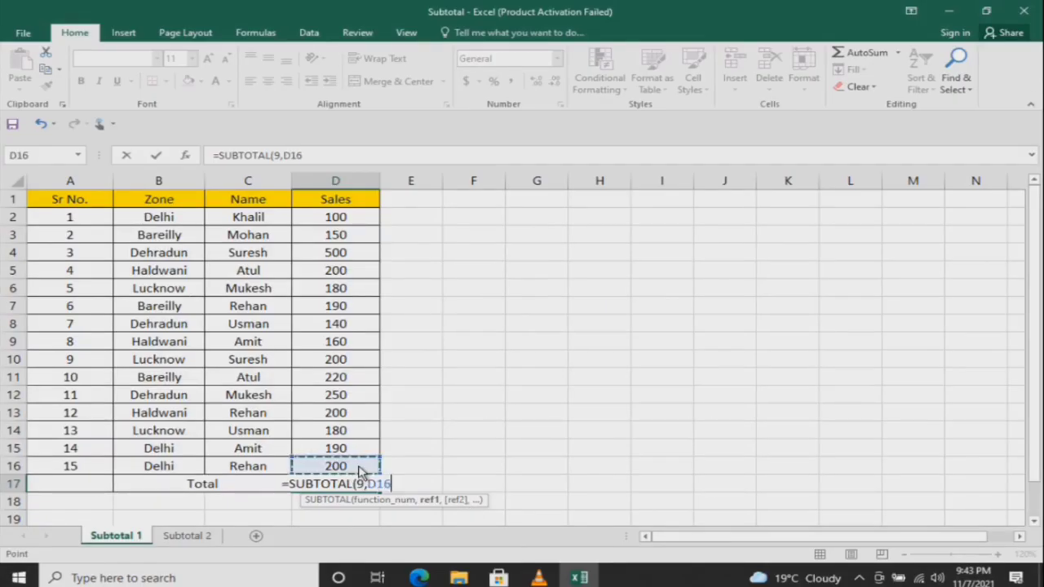
key(ctrl+shift+Up)
key(shift+Down)
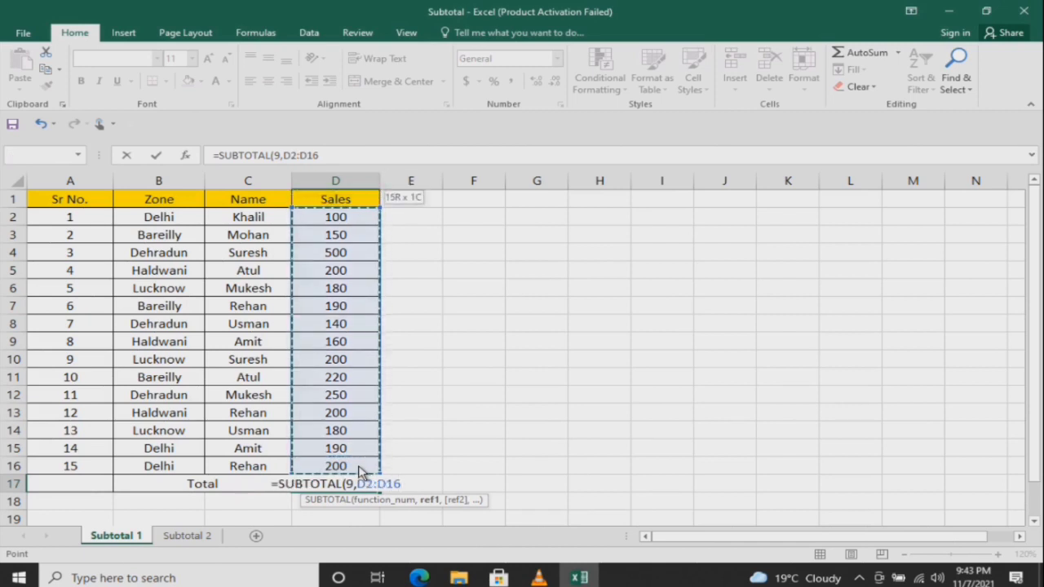
text())
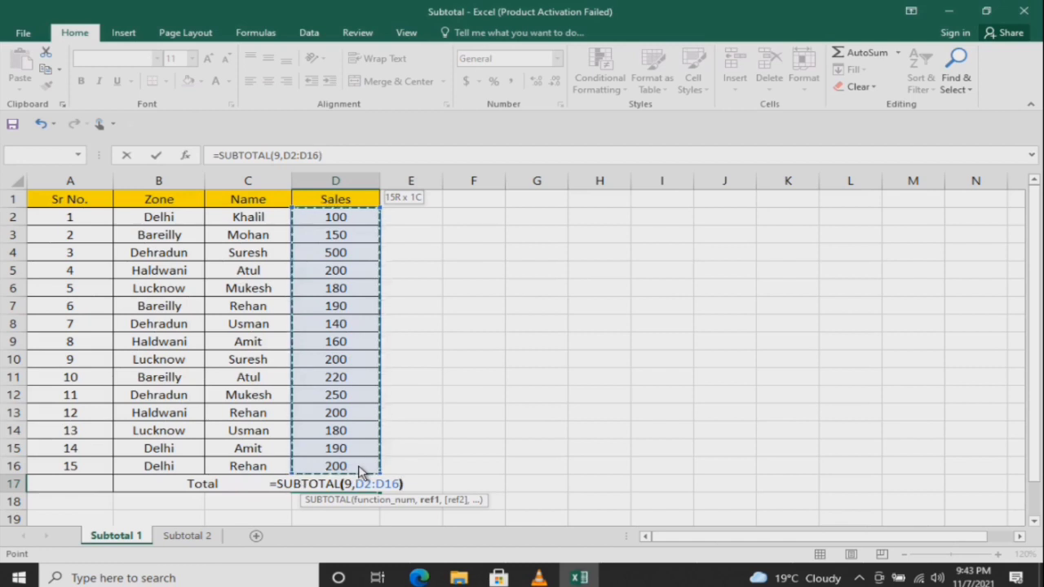
key(ctrl+Return)
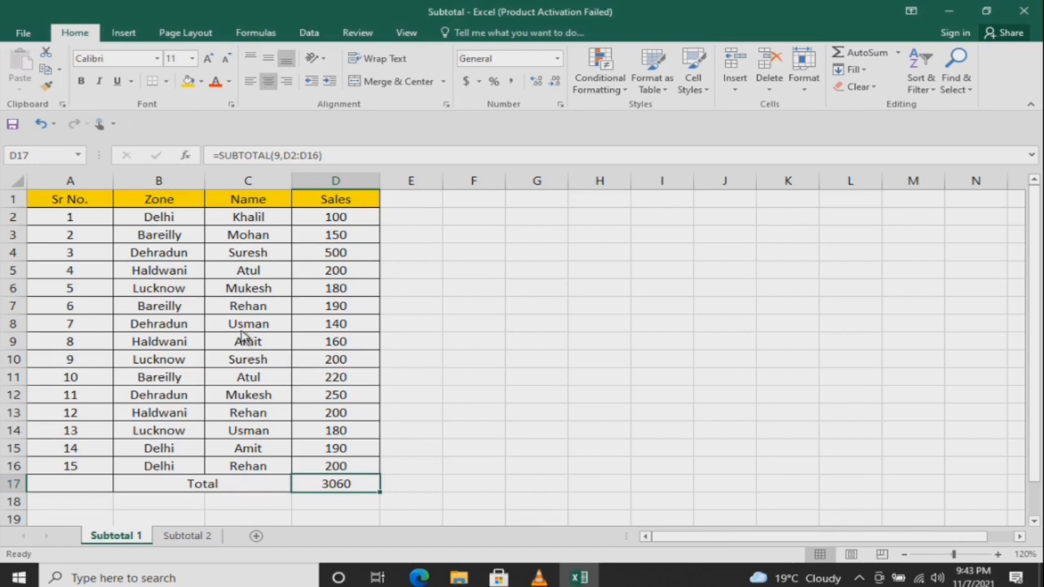
Step: Turn on filtering for the table again and show only the Lucknow rows of the Zone column
click(167, 204)
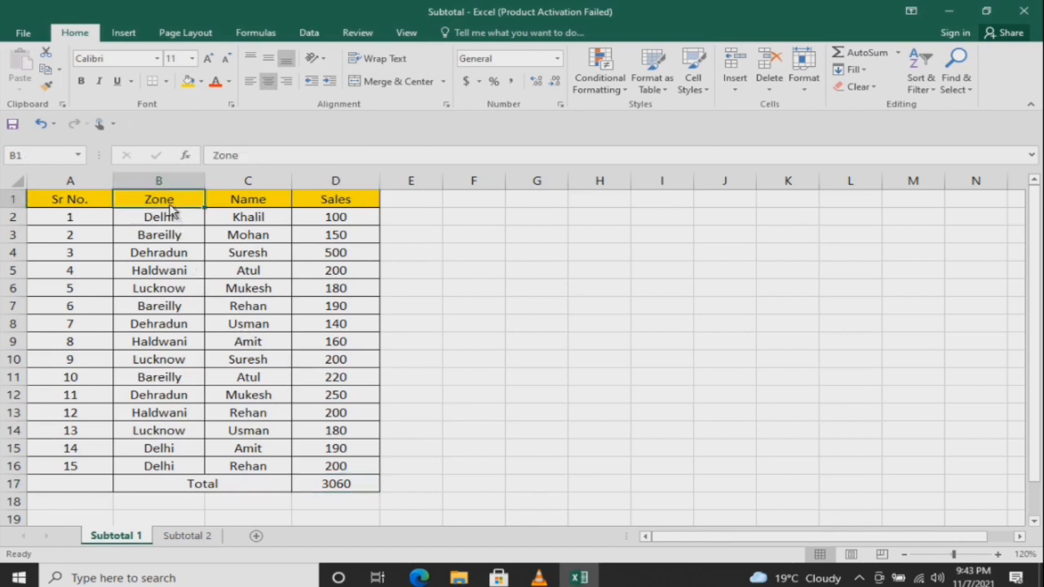
key(ctrl+shift+l)
key(alt+Down)
key(Down)
key(Down)
key(Down)
key(Down)
key(Down)
key(Down)
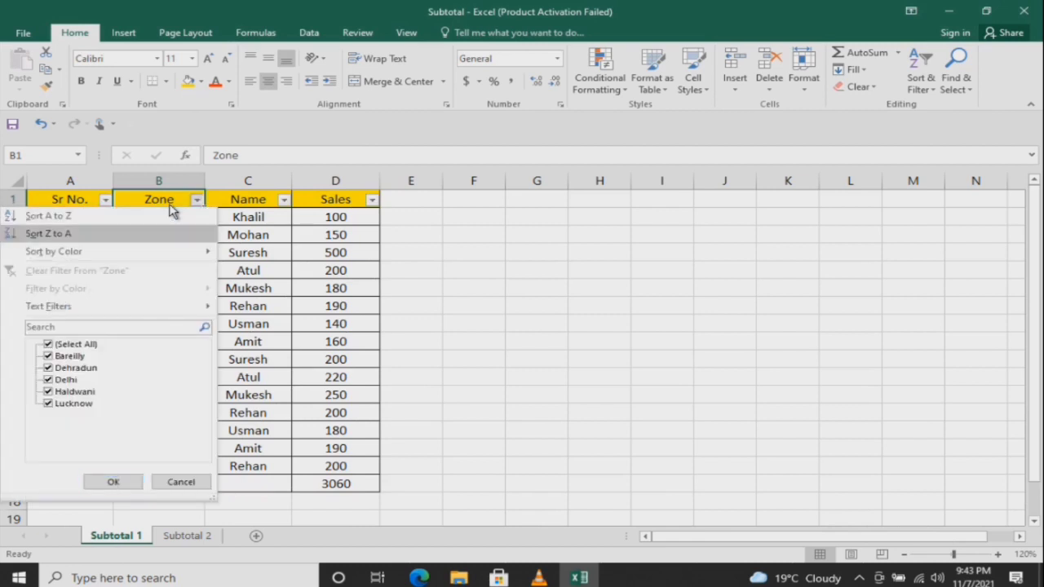
key(Down)
key(Down)
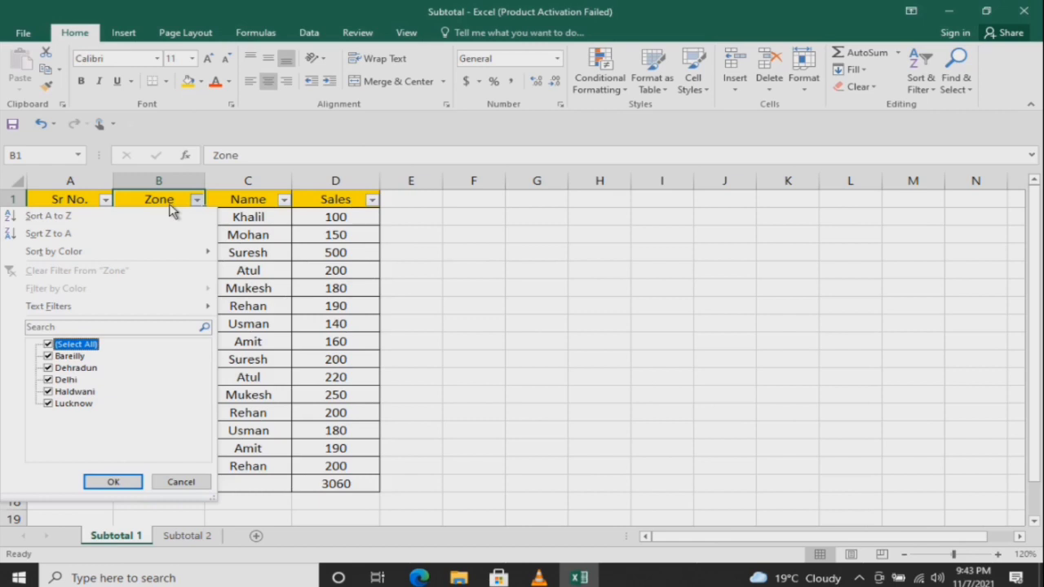
key(space)
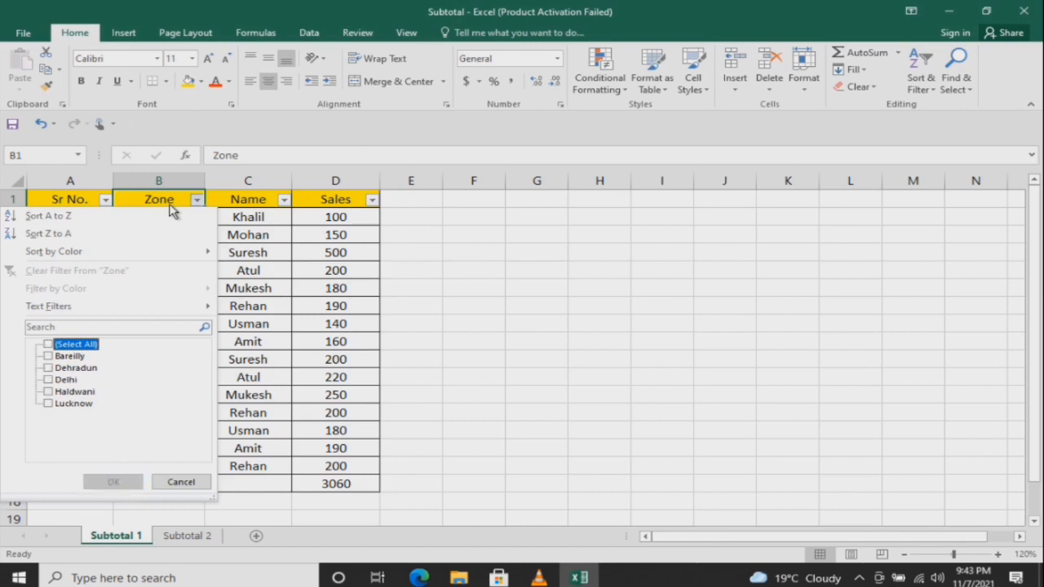
key(Down)
key(Down)
key(Down)
key(Down)
key(Down)
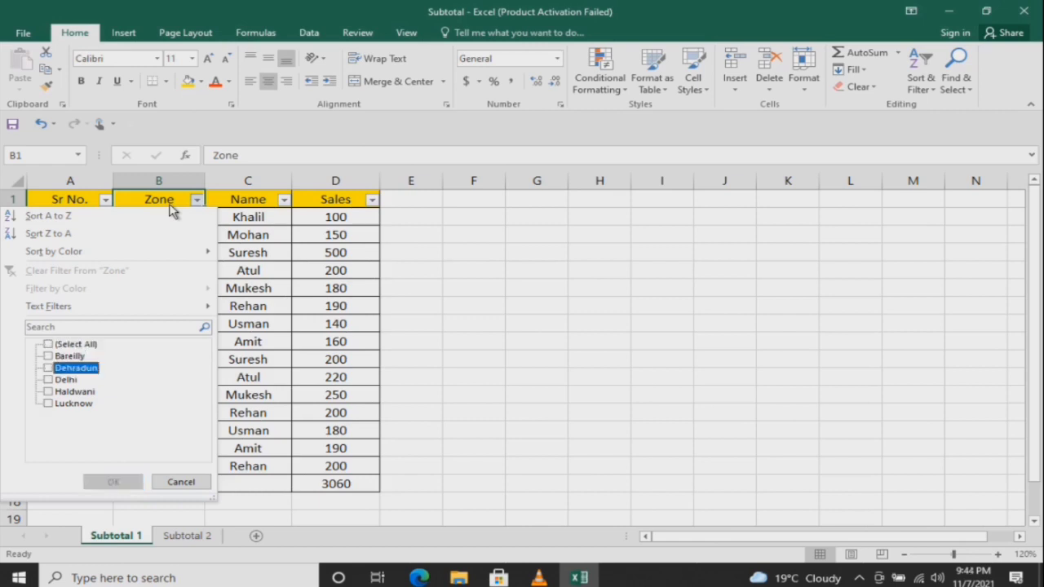
key(space)
key(Return)
Step: Go to the Sales total in D17 and examine its SUBTOTAL result for the filtered rows
key(Right)
key(Right)
key(Right)
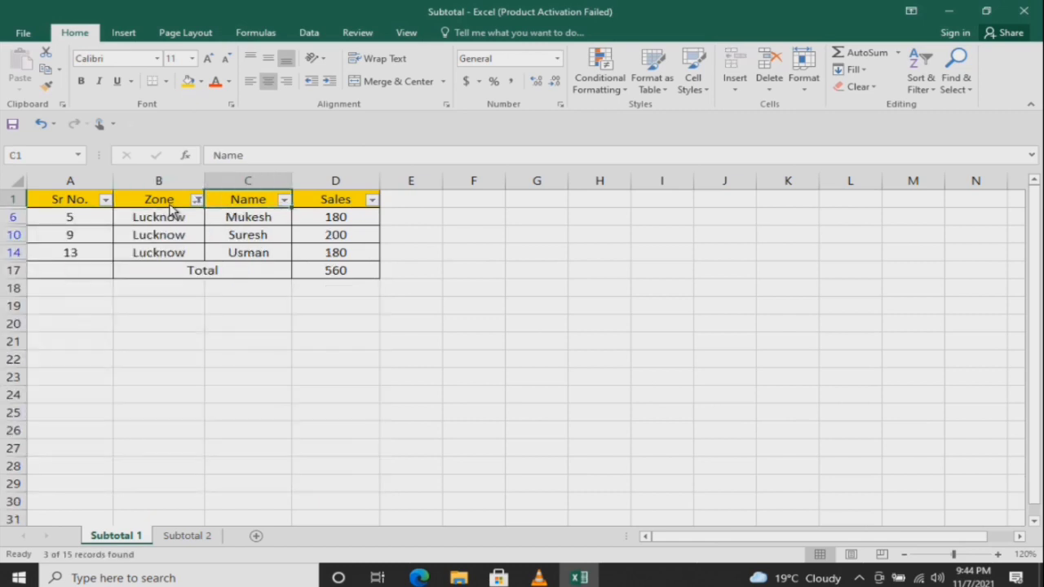
key(Down)
key(Down)
key(Down)
key(Down)
key(Left)
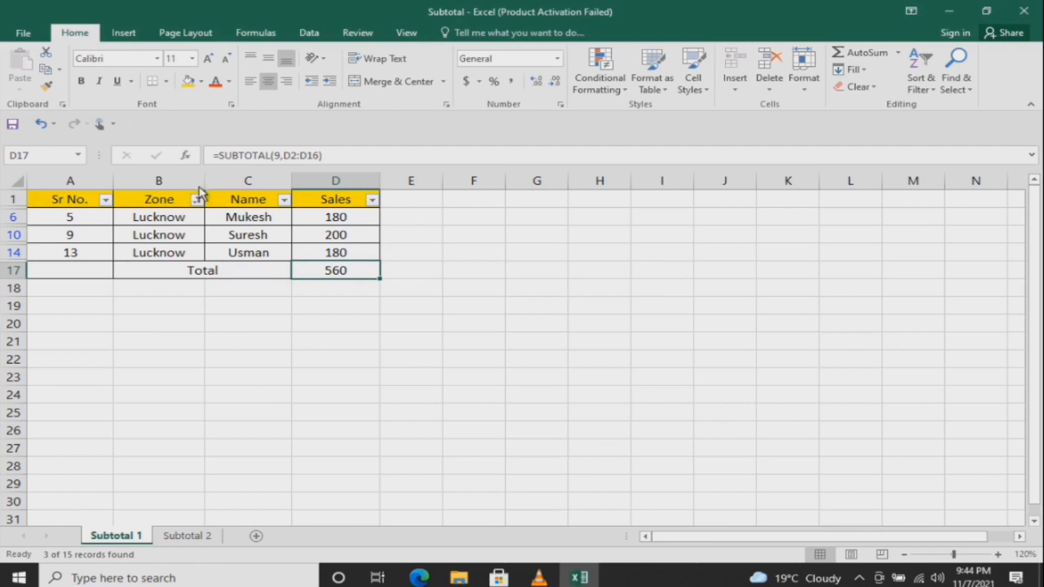
Step: Change the Zone filter from Lucknow to show only the Bareilly rows
click(197, 200)
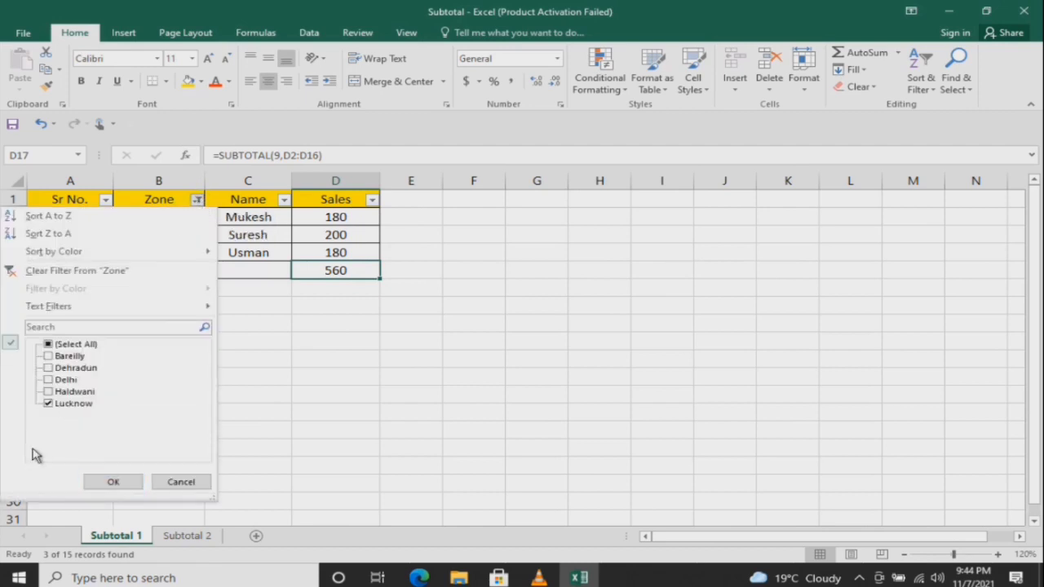
click(63, 404)
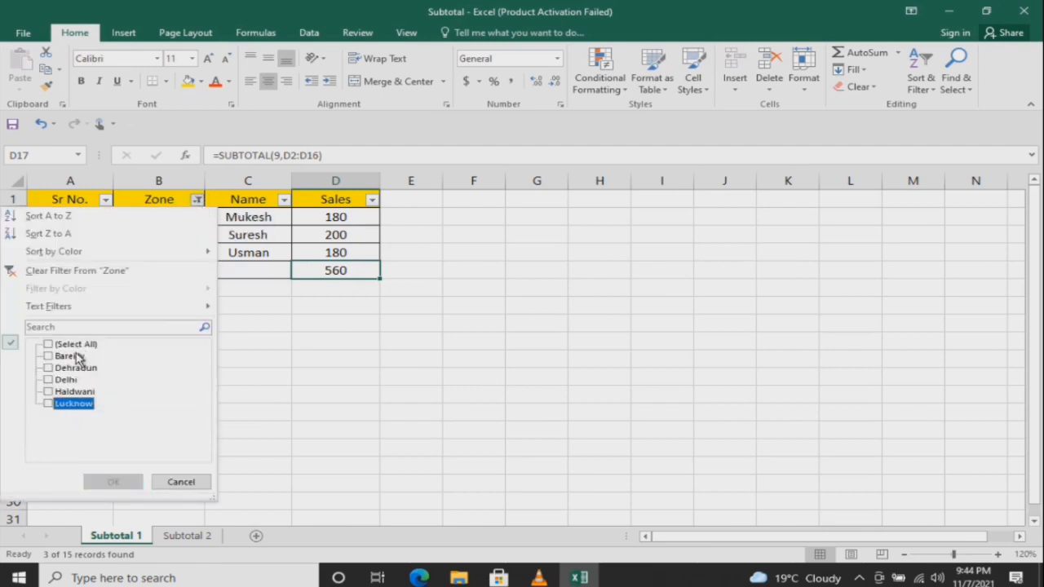
click(79, 357)
click(96, 486)
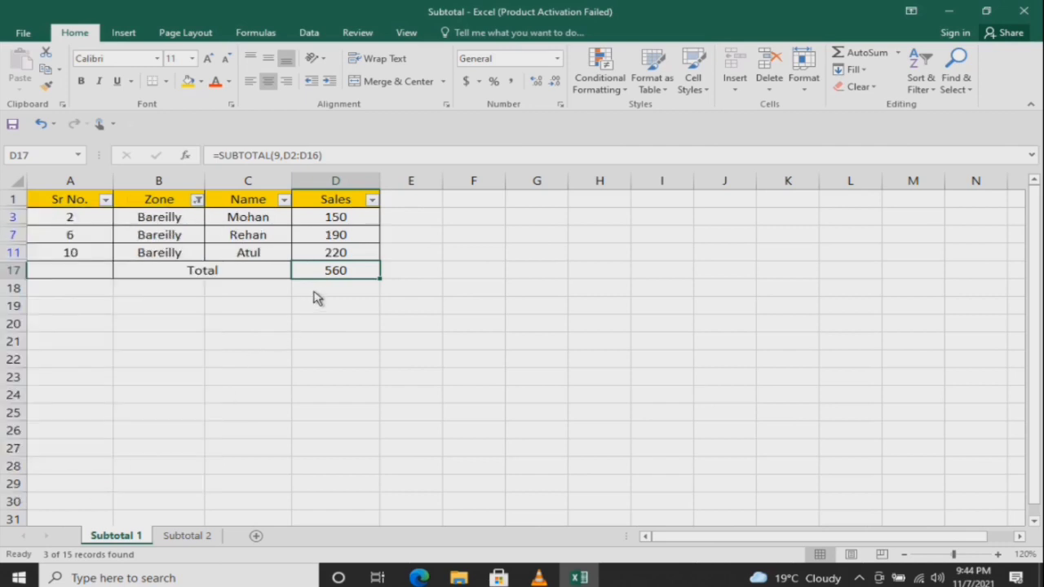
Step: Add Haldwani to the Zone filter alongside Bareilly
click(198, 200)
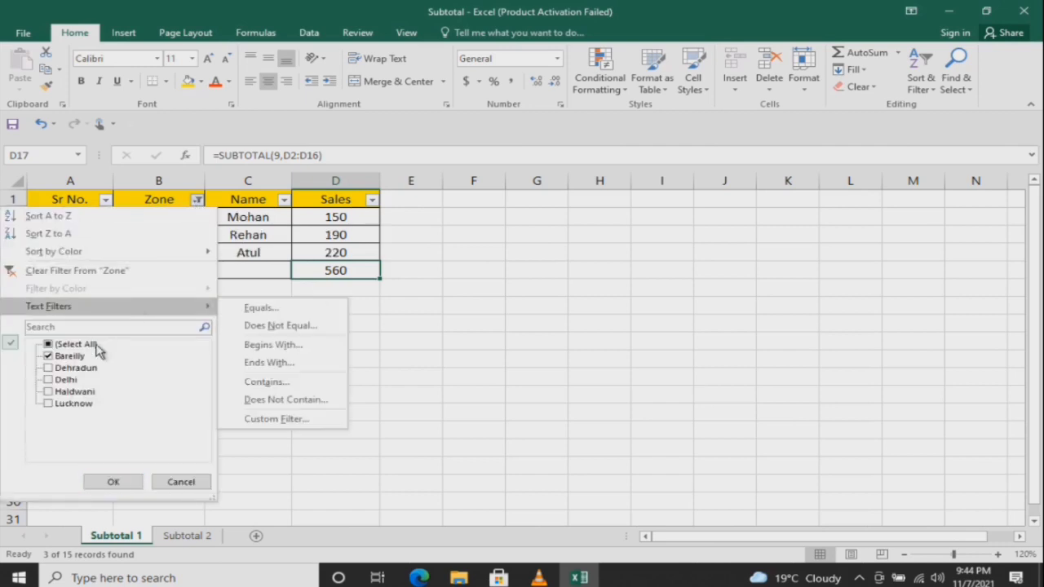
click(69, 393)
click(111, 482)
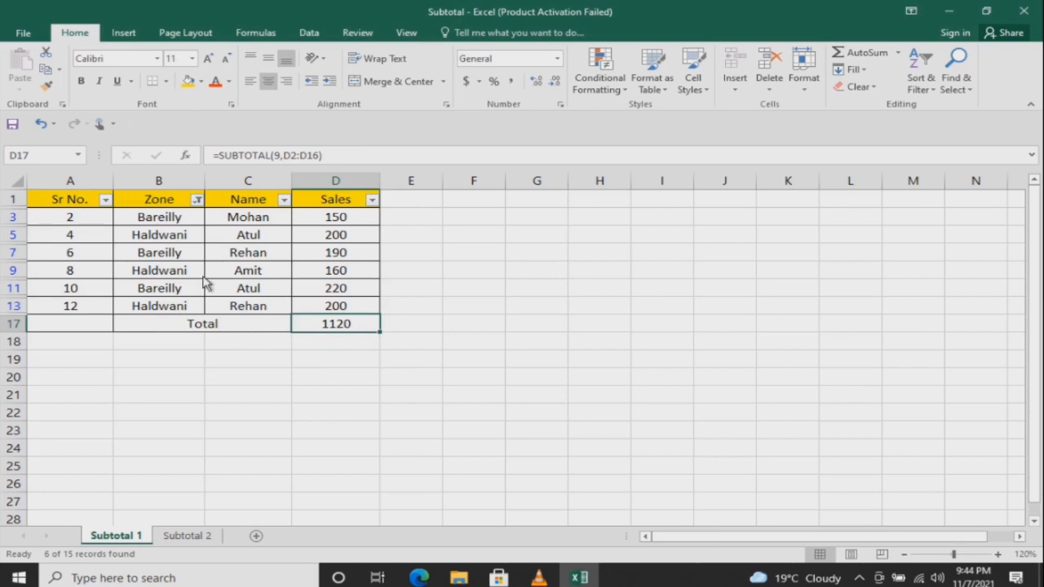
Step: Highlight the serial numbers of the filtered rows in A3:A13 to examine their numbering
click(86, 224)
key(shift+Down)
key(shift+Down)
key(shift+Down)
key(shift+Down)
key(shift+Down)
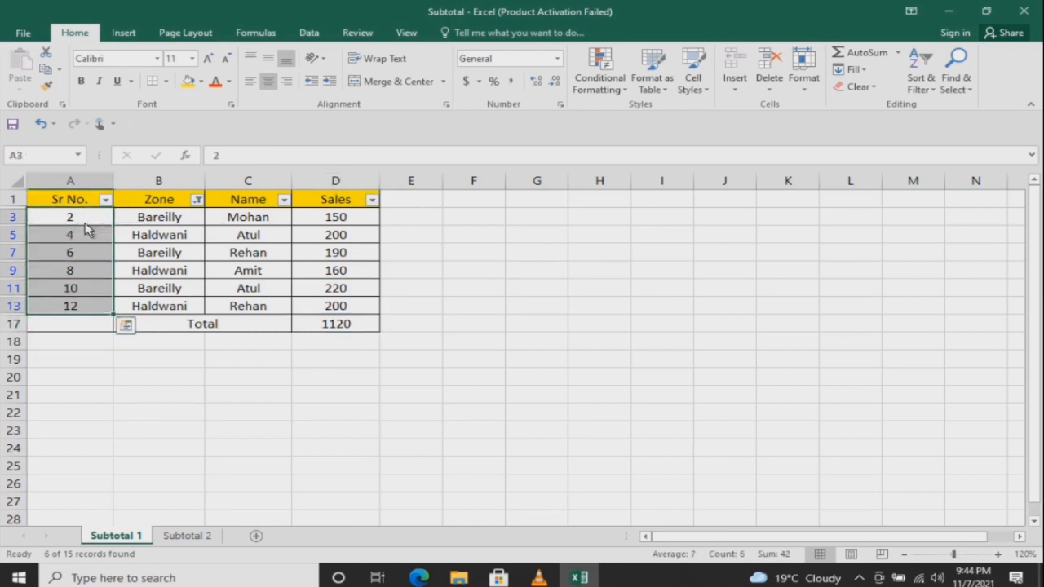
Step: Remove the table's filter and start a SUBTOTAL formula in A2 with function 3 (COUNTA) over the range B2:B2
key(ctrl+shift+l)
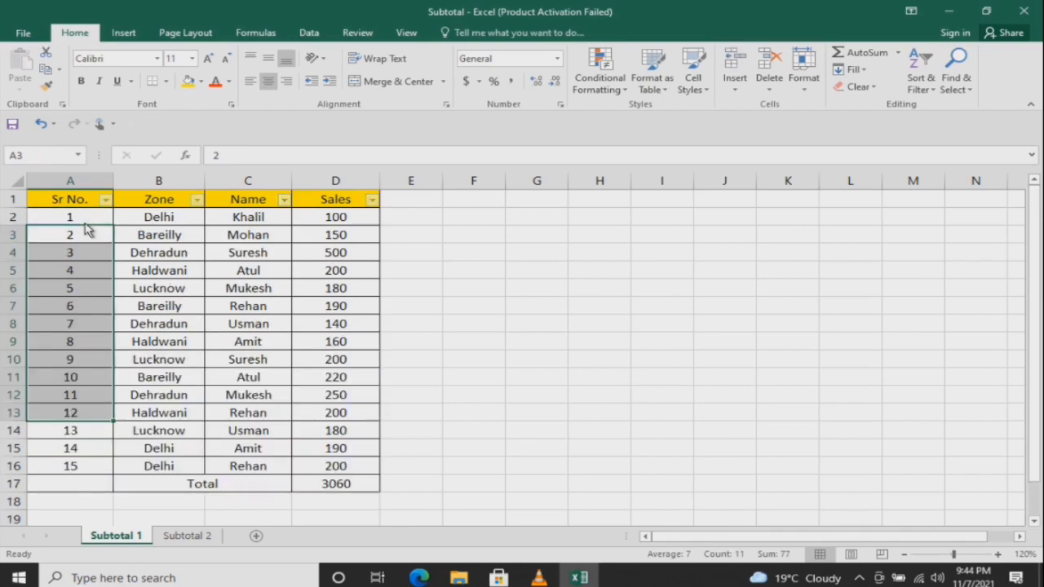
click(87, 227)
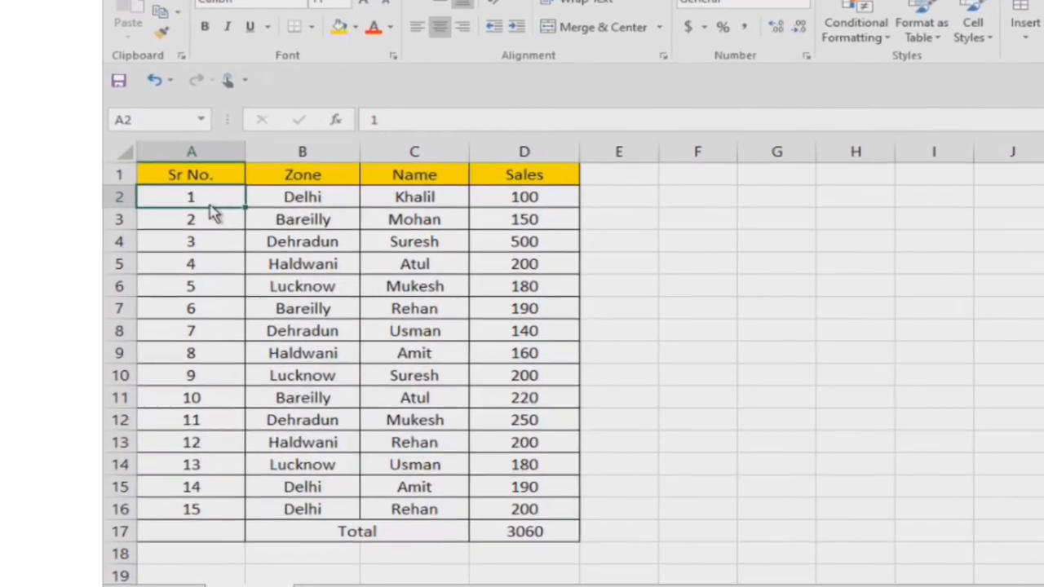
text(=subto)
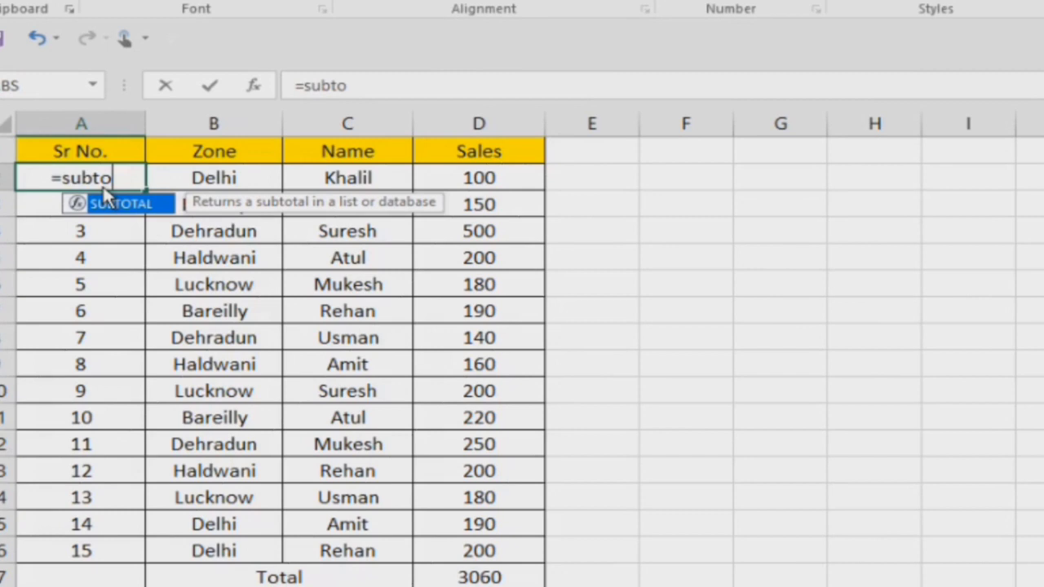
key(Tab)
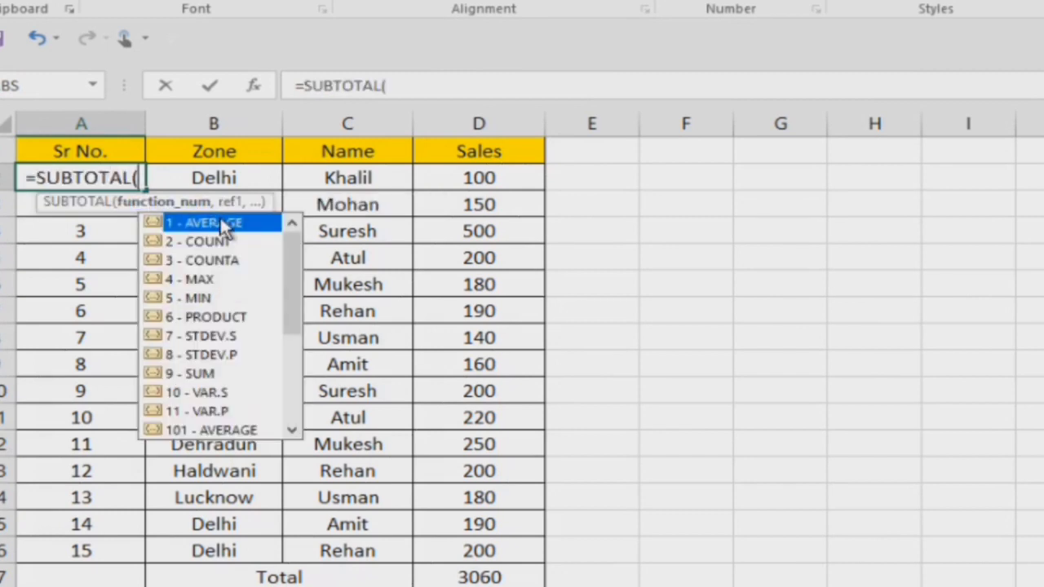
click(239, 267)
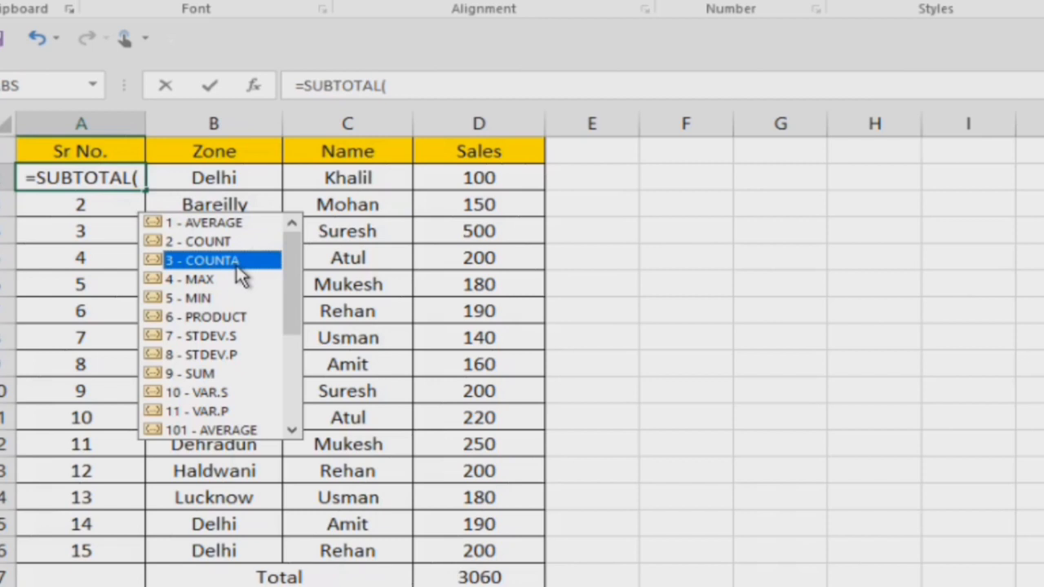
double_click(238, 266)
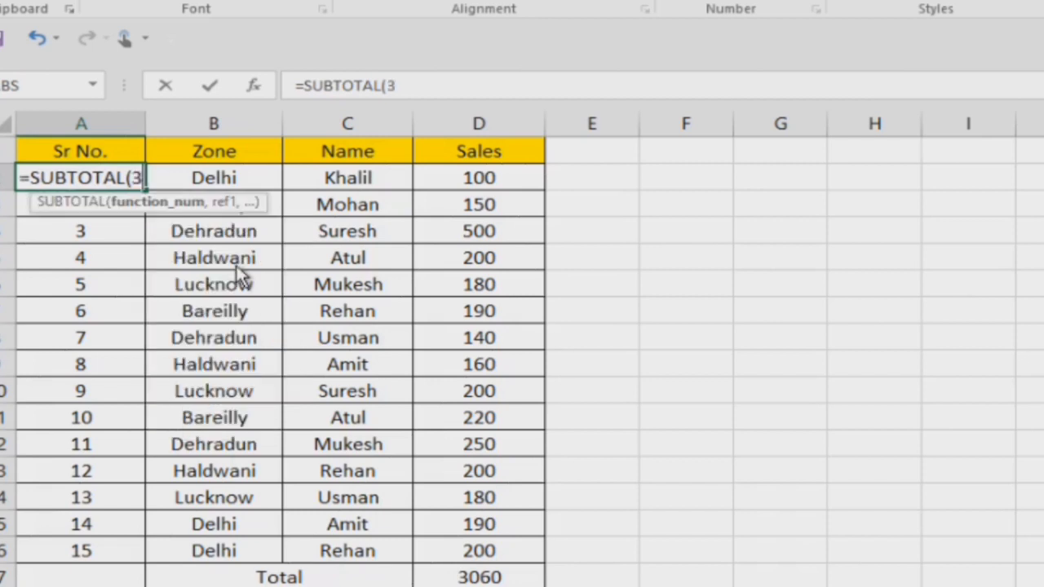
text(,)
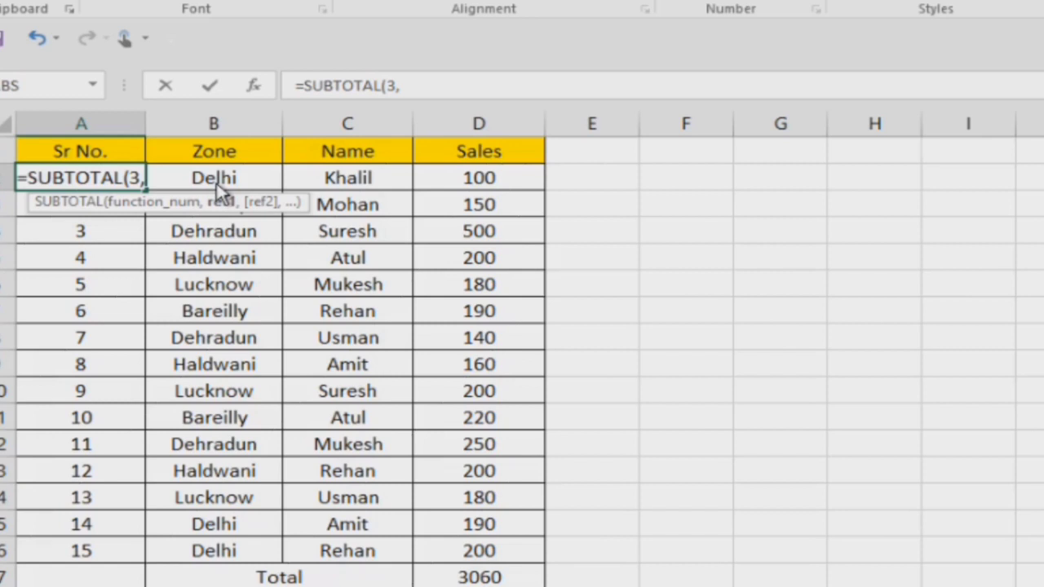
text(B2)
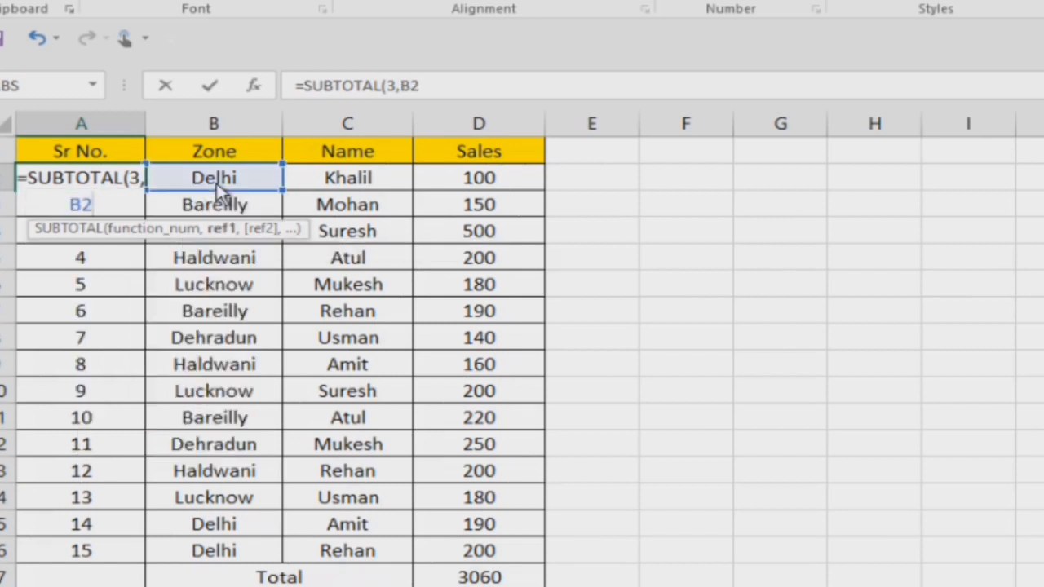
text(:B2)
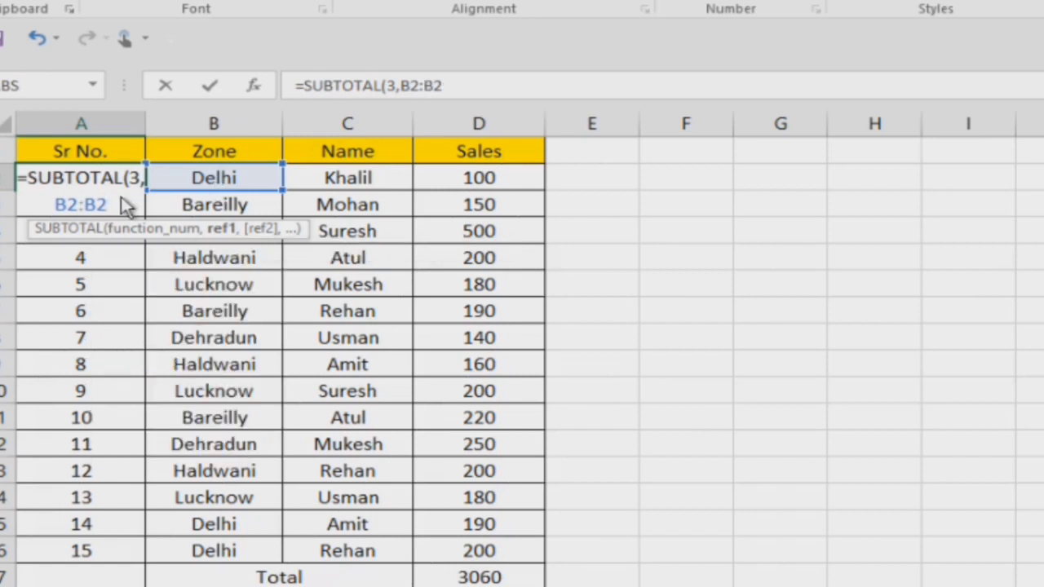
Step: Make the range's starting reference absolute and complete the A2 formula as =SUBTOTAL(3,$B$2:B2)
click(80, 200)
key(shift+Left)
key(shift+Left)
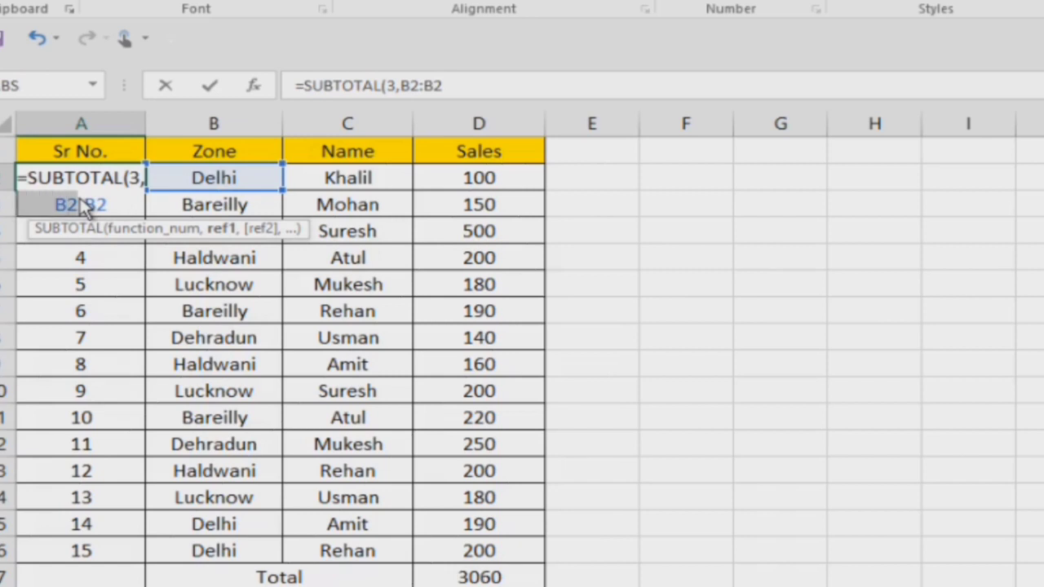
key(F4)
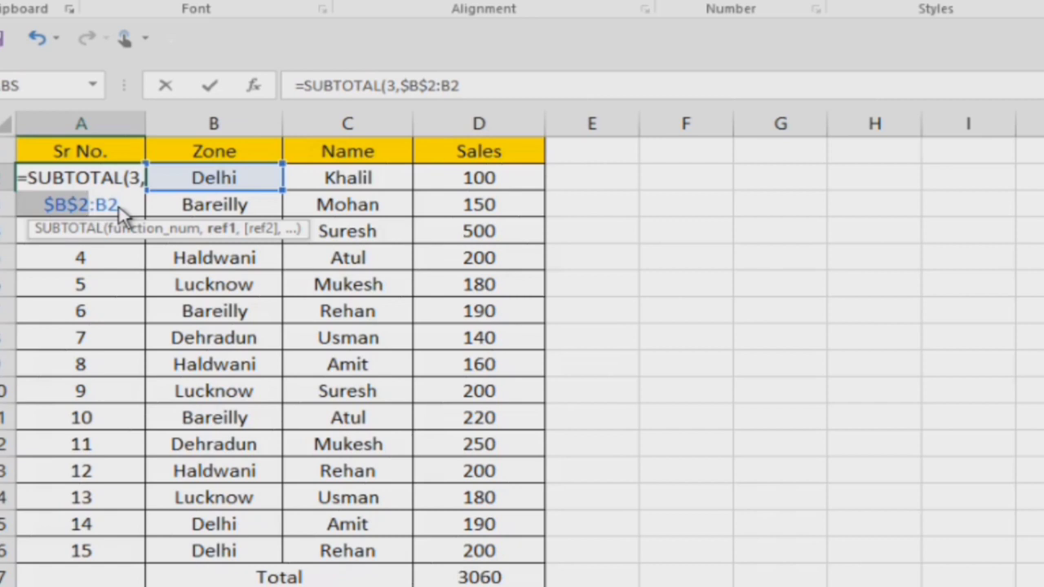
click(119, 207)
text())
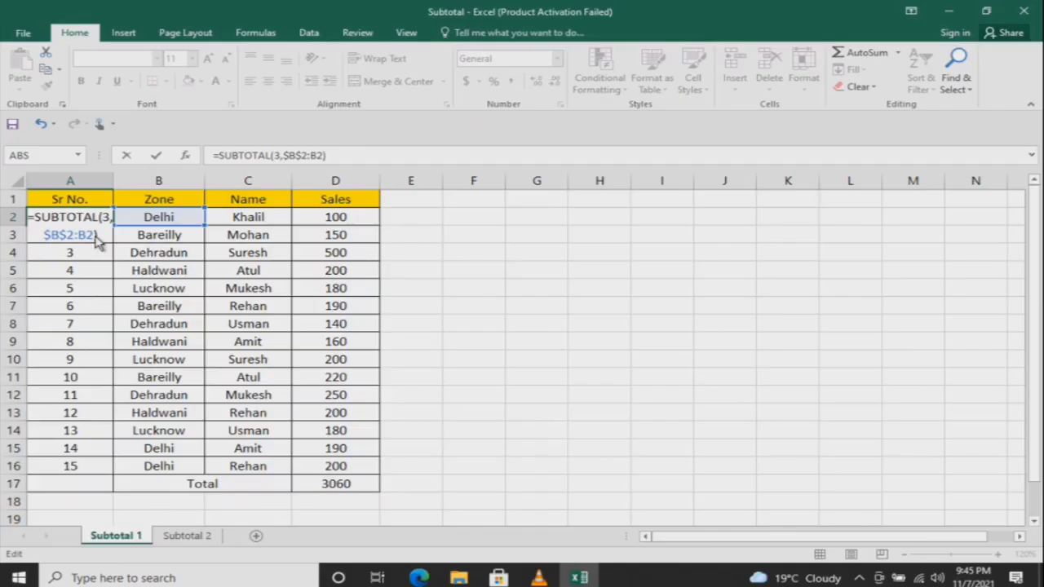
key(Return)
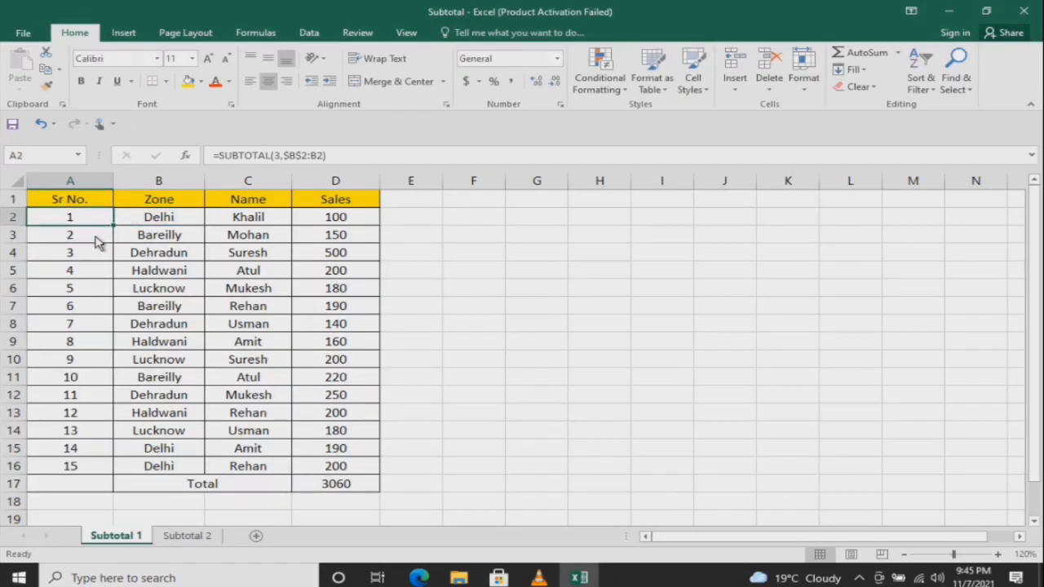
Step: Fill the serial number formula from A2 down through A16
key(shift+Down)
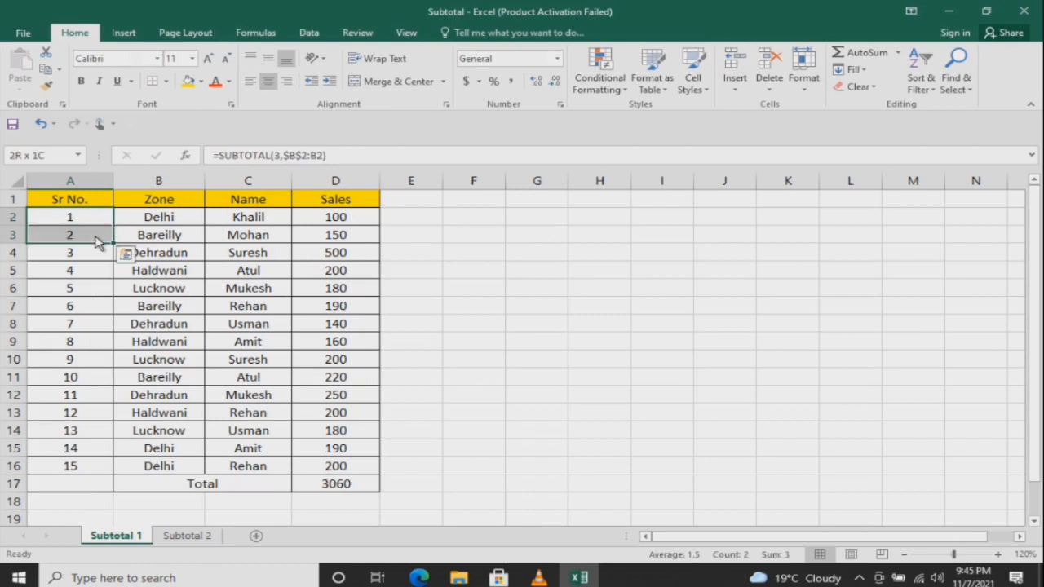
key(Up)
key(Down)
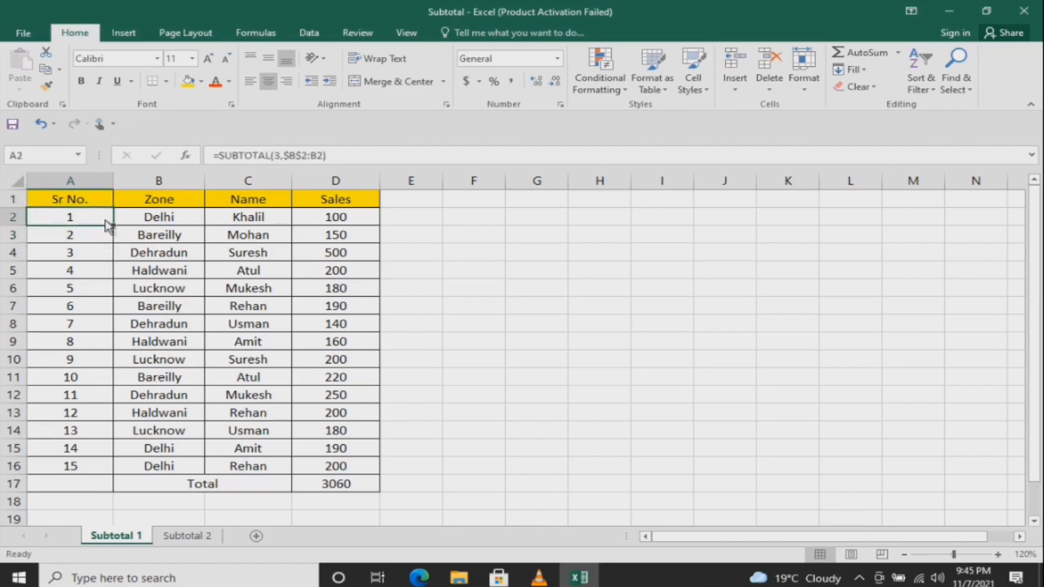
key(ctrl+shift+Down)
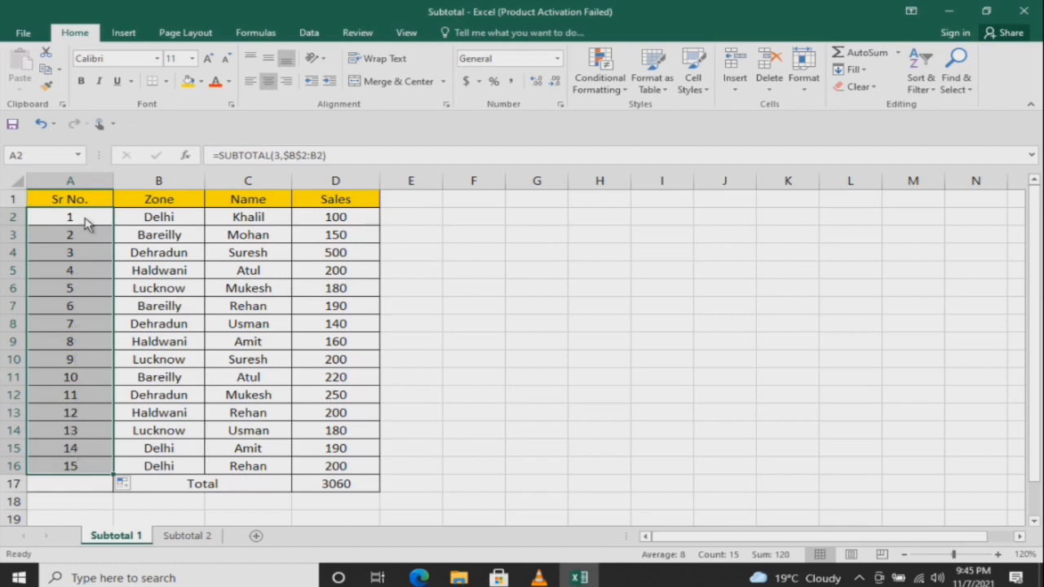
Step: Turn on filtering for the table and filter Zone to show only the Bareilly rows
click(88, 224)
key(Up)
key(Right)
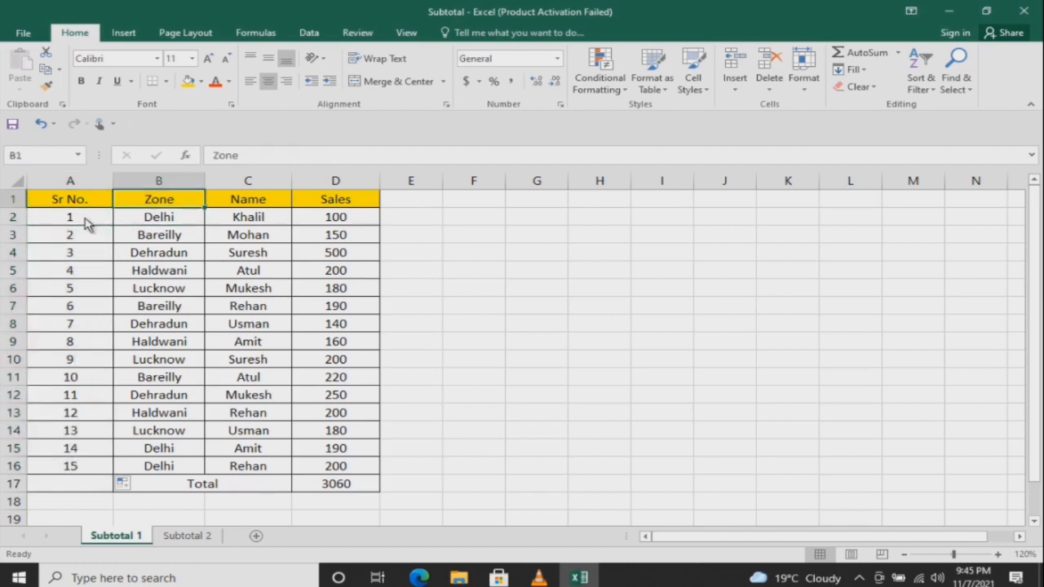
key(ctrl+shift+l)
key(alt+Down)
key(Down)
key(Down)
key(Down)
key(Down)
key(Down)
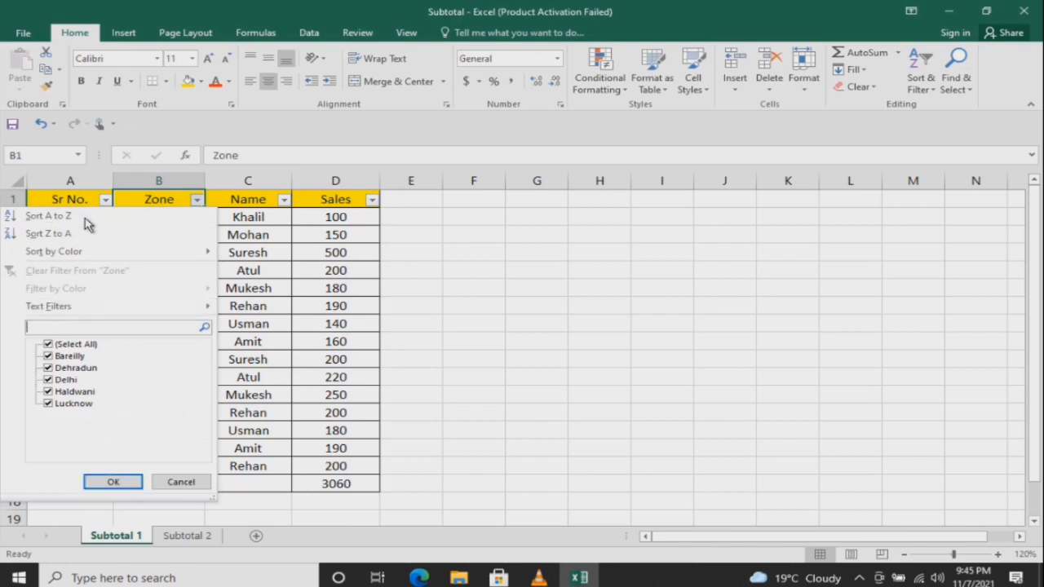
key(space)
key(Down)
key(space)
key(Return)
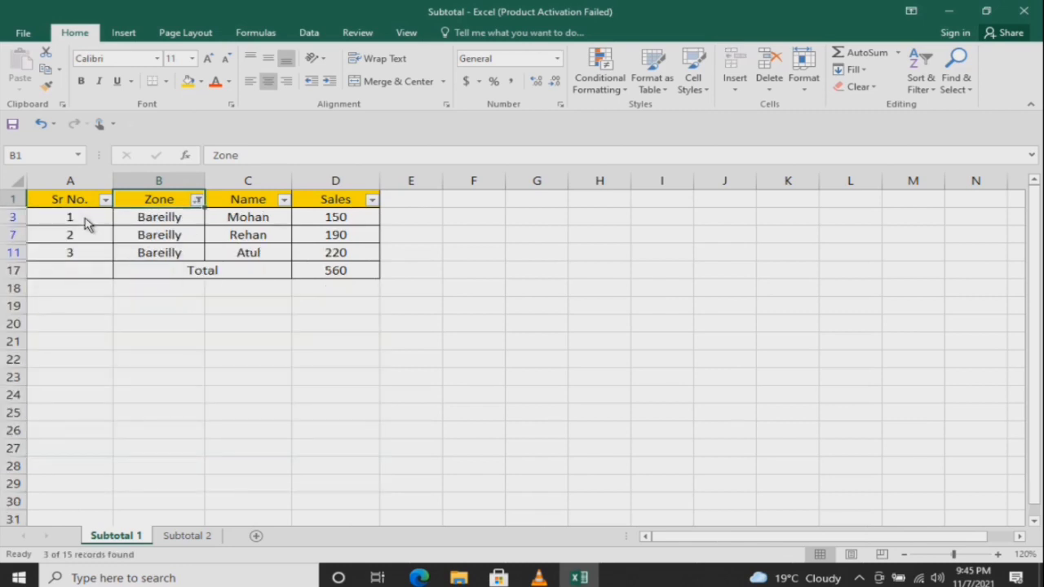
Step: Switch the Zone filter from Bareilly to show only the Dehradun rows
key(alt+Down)
key(Down)
key(Down)
key(Down)
key(Down)
key(Down)
key(Down)
key(space)
key(Down)
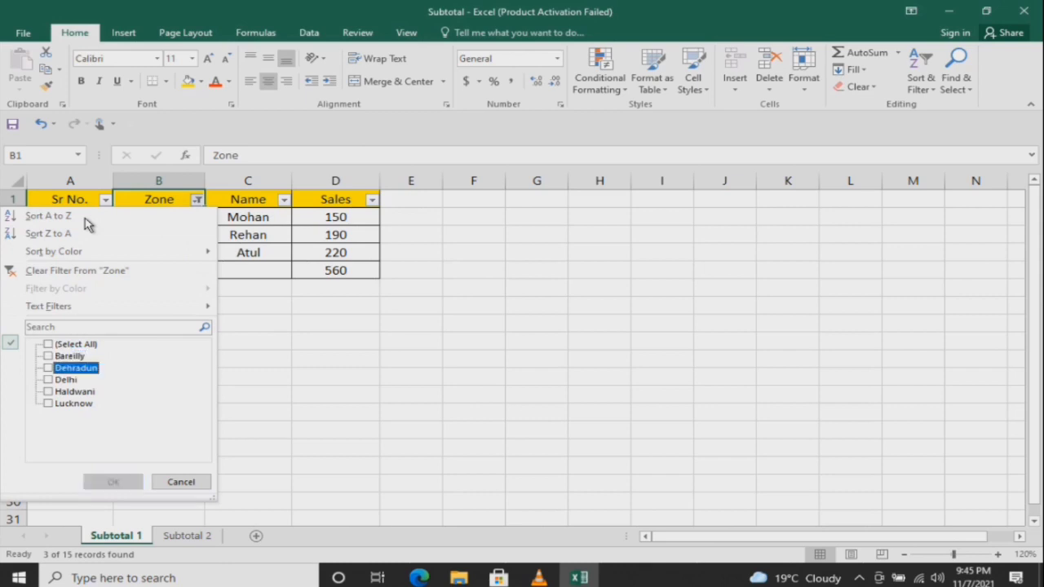
key(space)
key(Return)
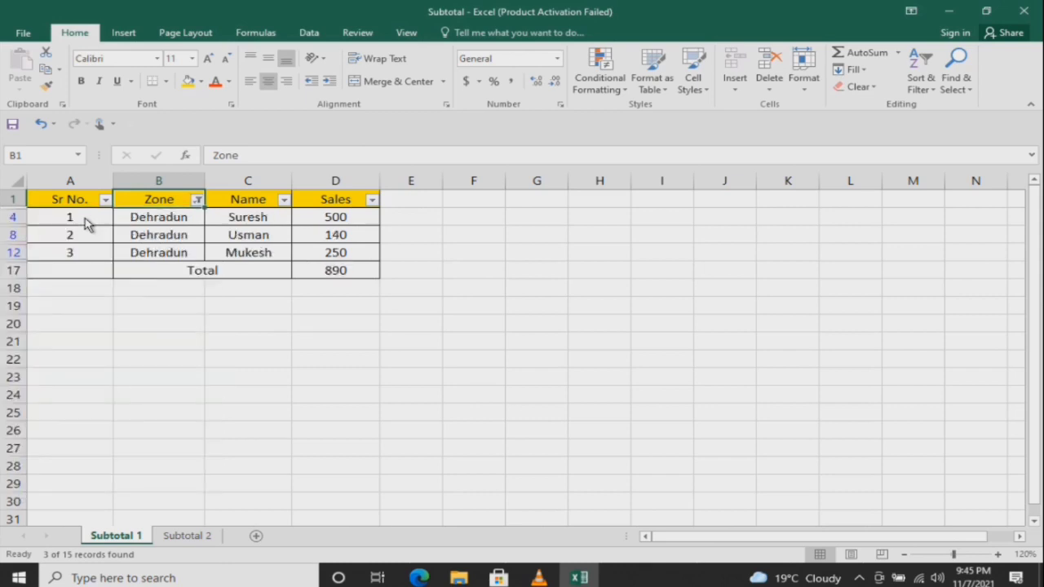
Step: Check the serial number formula in A4 and remove the filter from the table
key(Down)
key(Left)
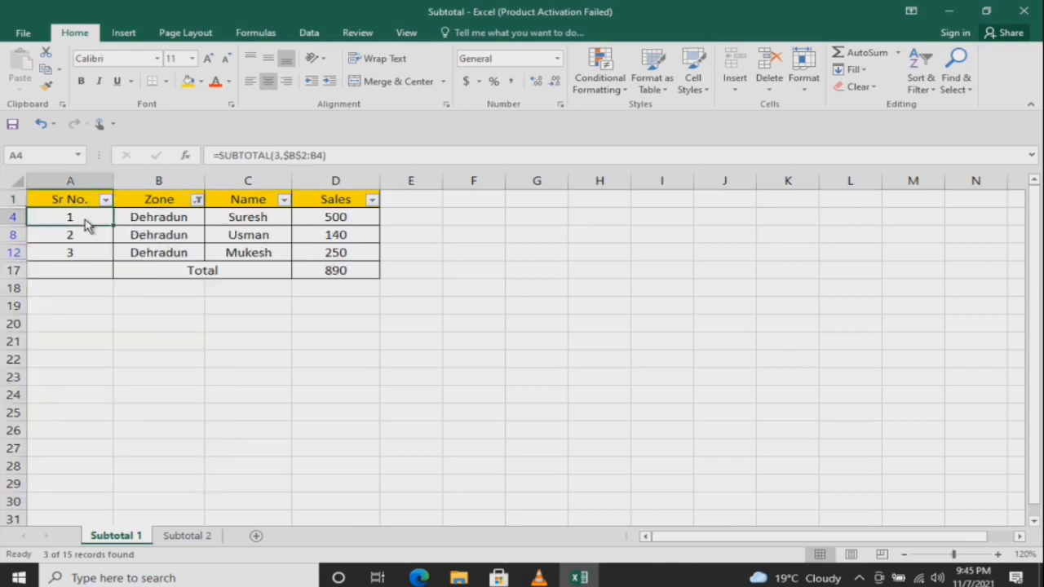
click(169, 205)
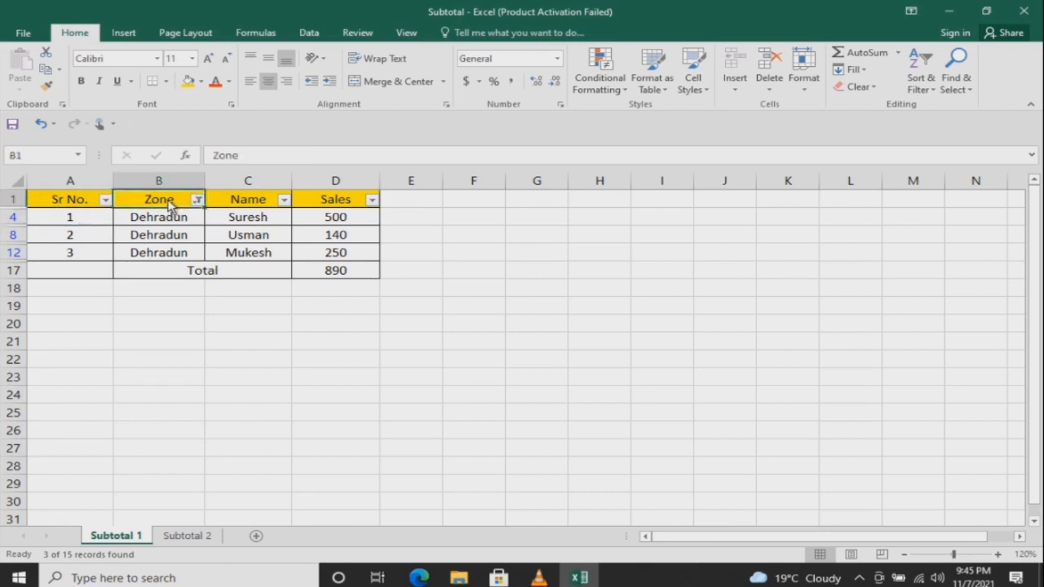
key(ctrl+shift+l)
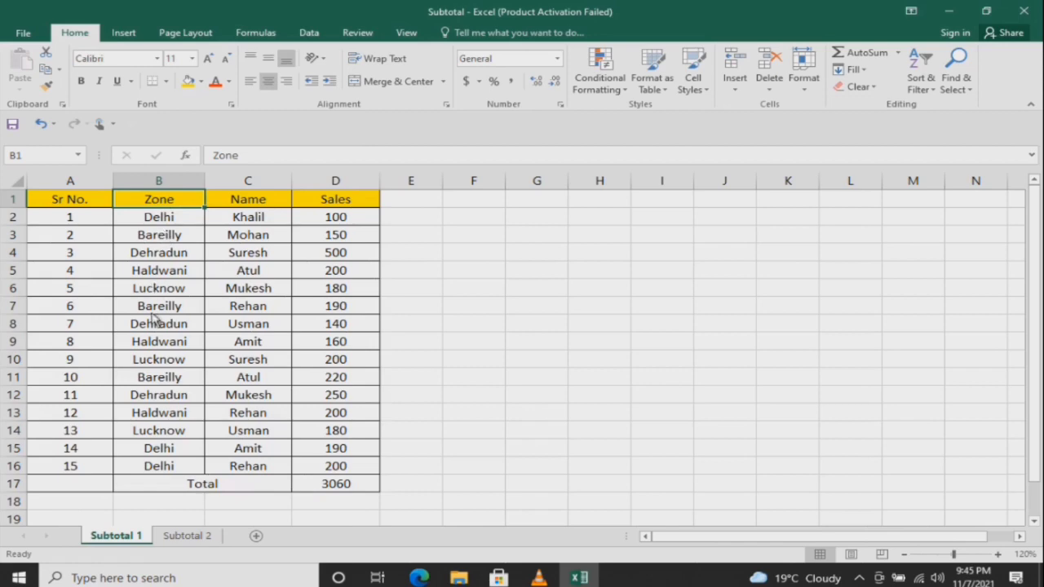
Step: Go to the Subtotal 2 sheet and sort its sales table by Zone from A to Z
click(178, 536)
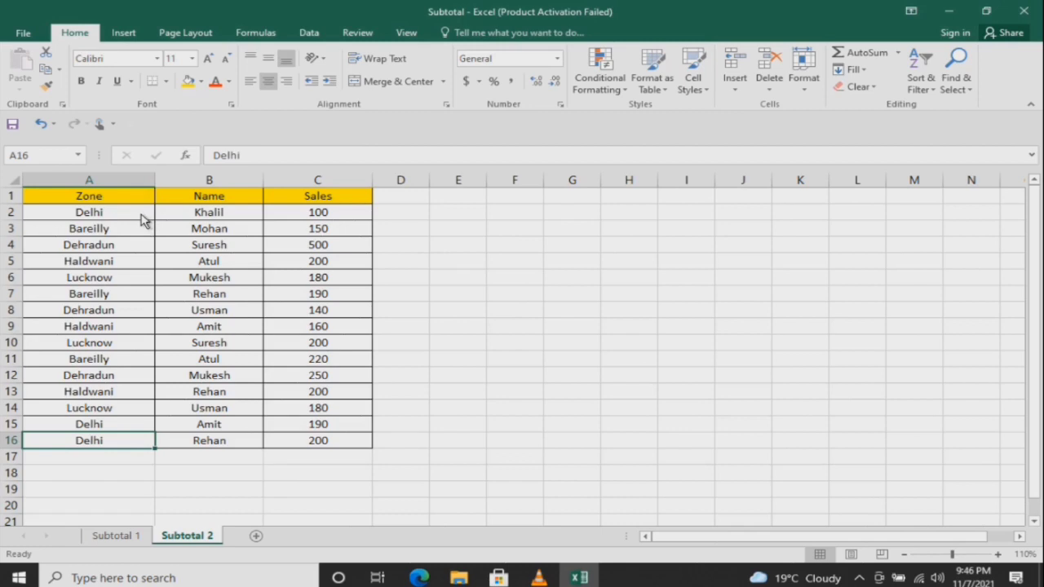
click(141, 217)
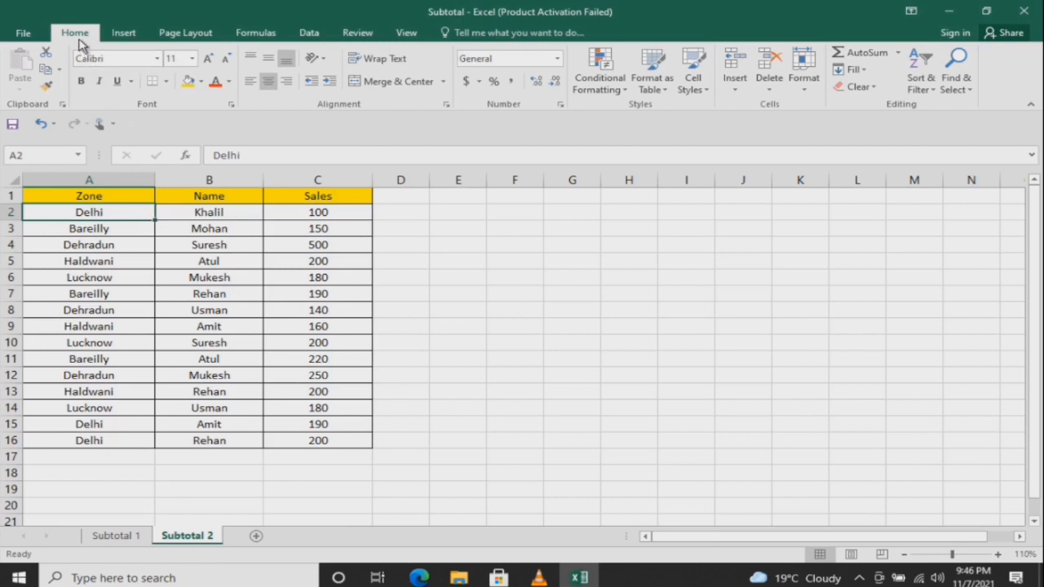
click(917, 93)
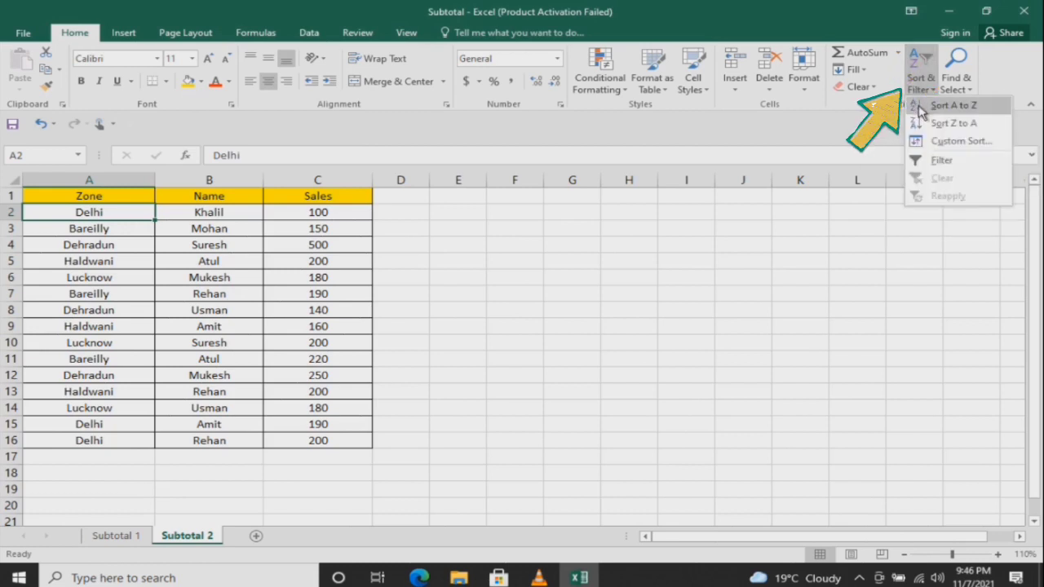
click(919, 106)
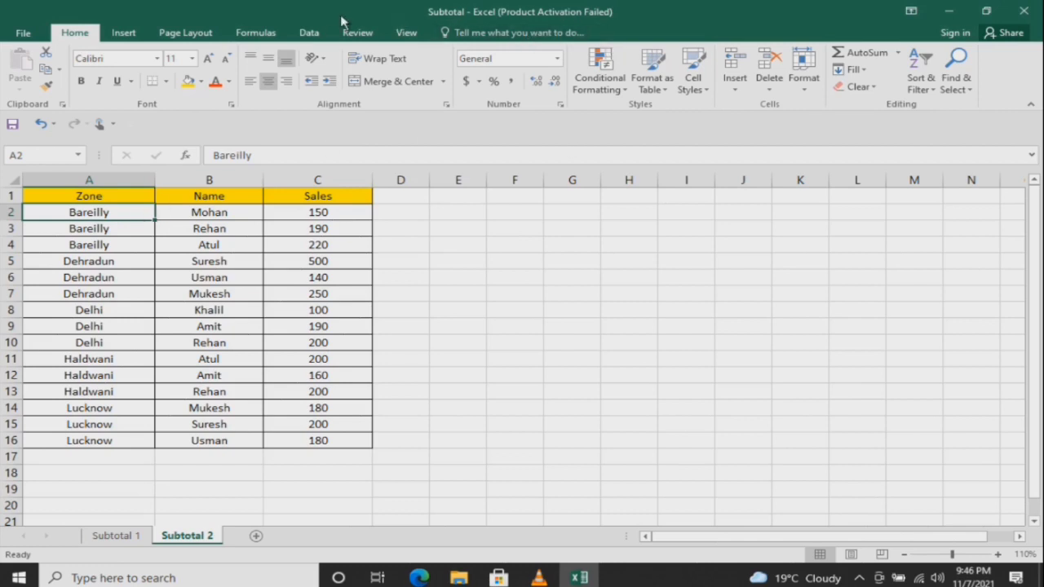
Step: Add Sum subtotals to the Sales column at each change in Zone, replacing current subtotals and placing the summary below the data
click(324, 36)
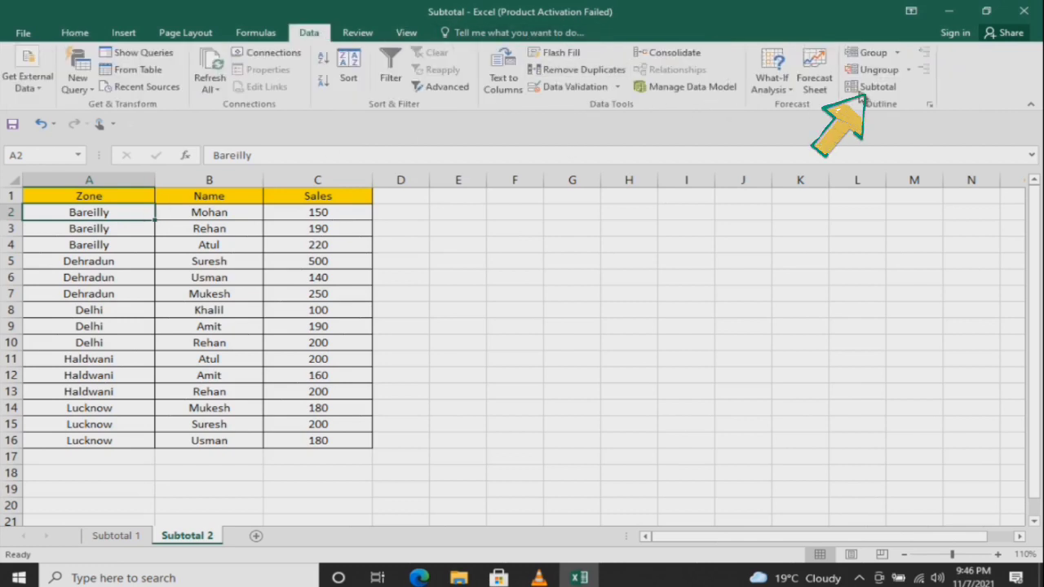
click(869, 88)
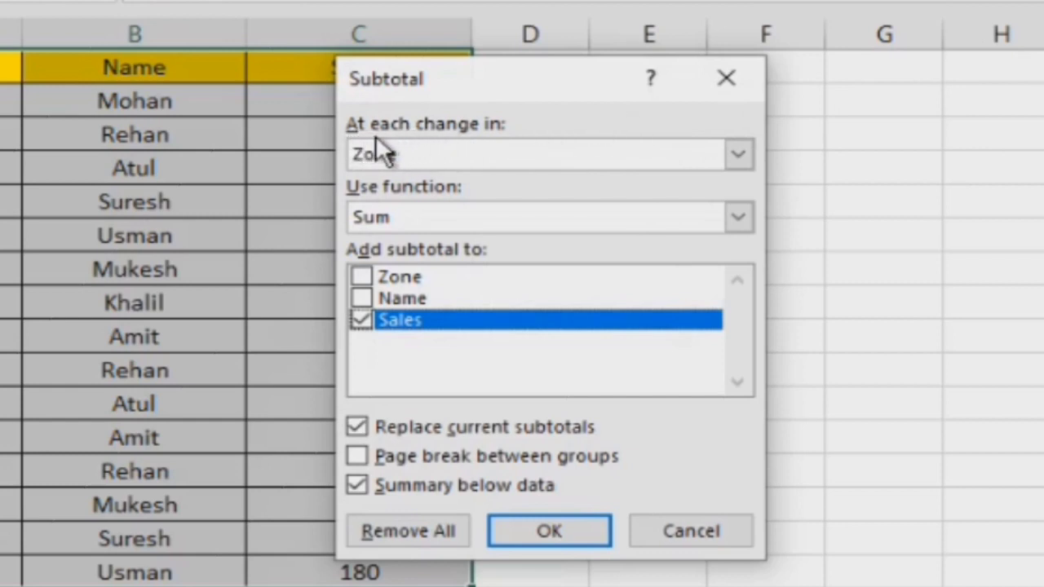
click(737, 154)
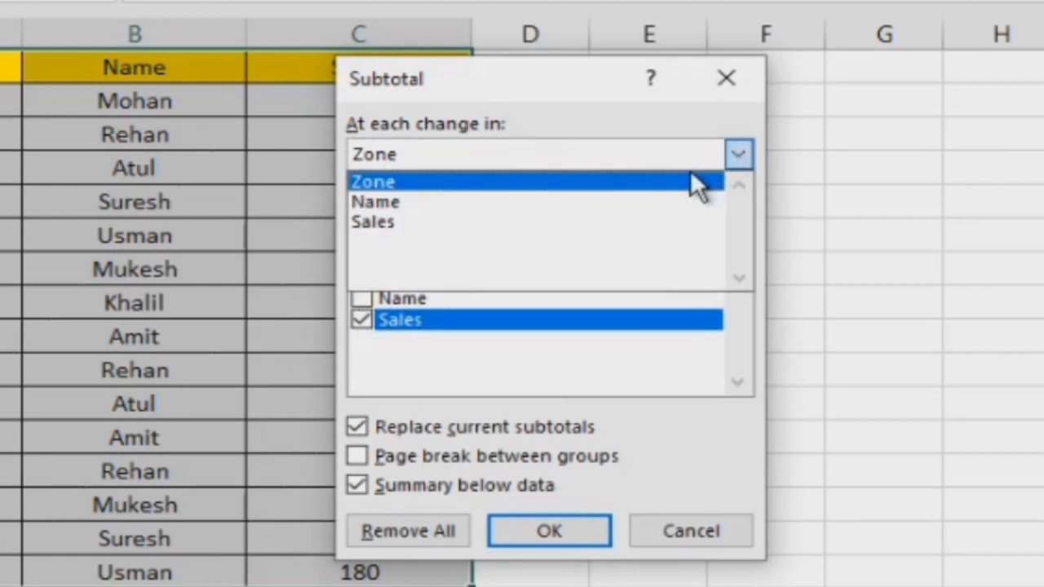
click(689, 190)
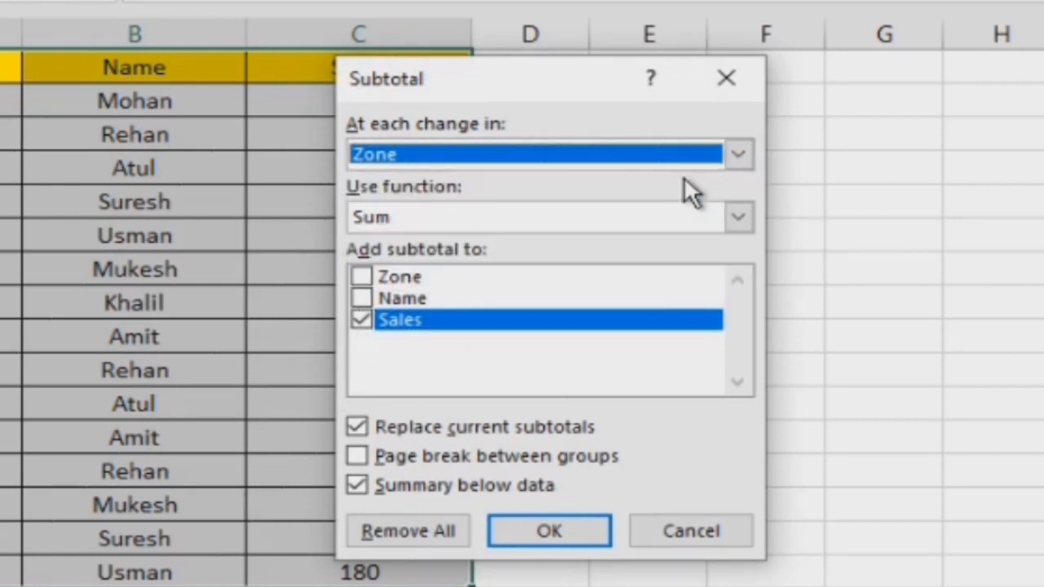
click(739, 217)
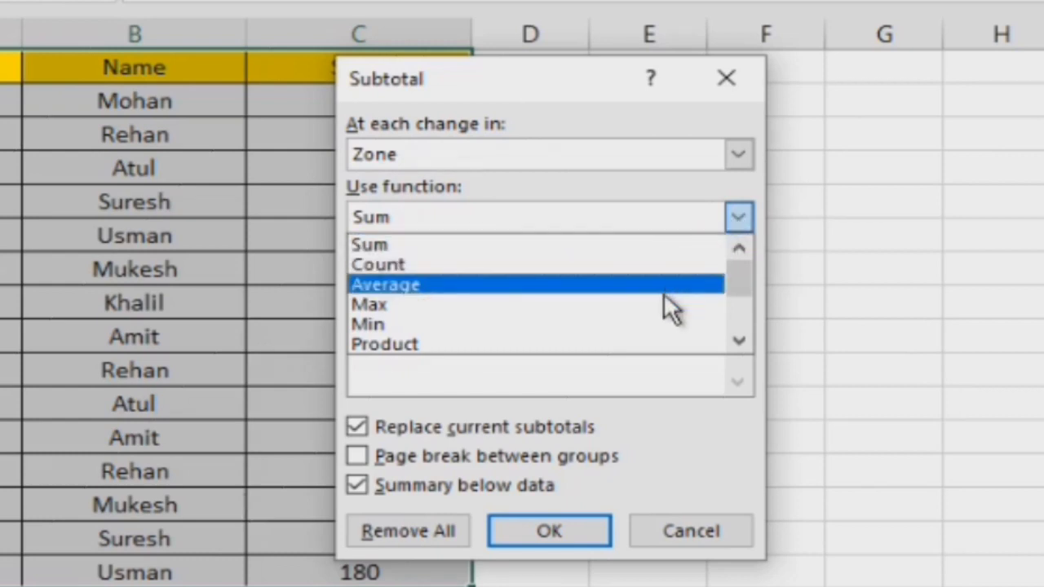
click(678, 249)
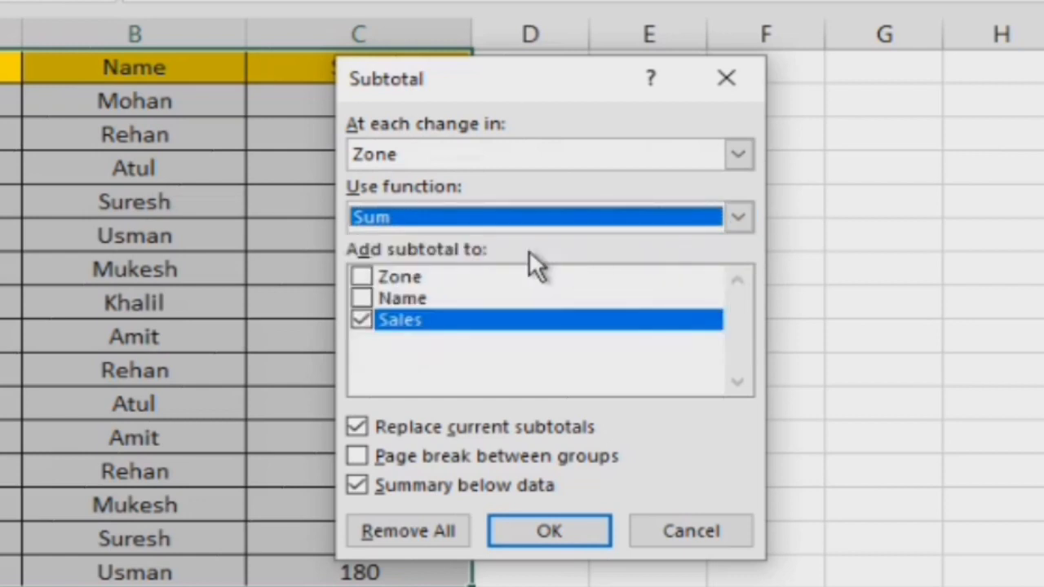
click(364, 321)
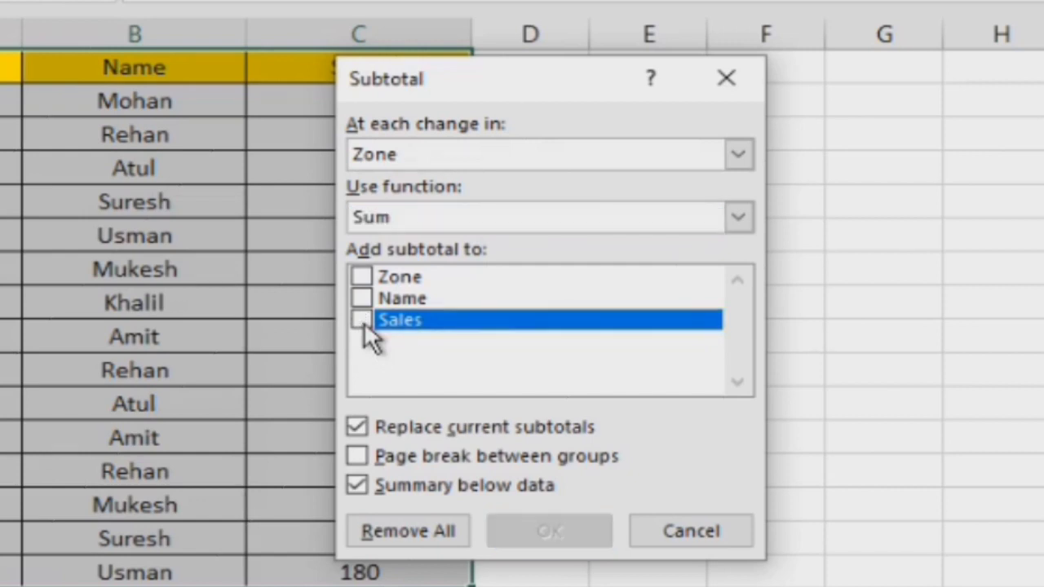
click(364, 321)
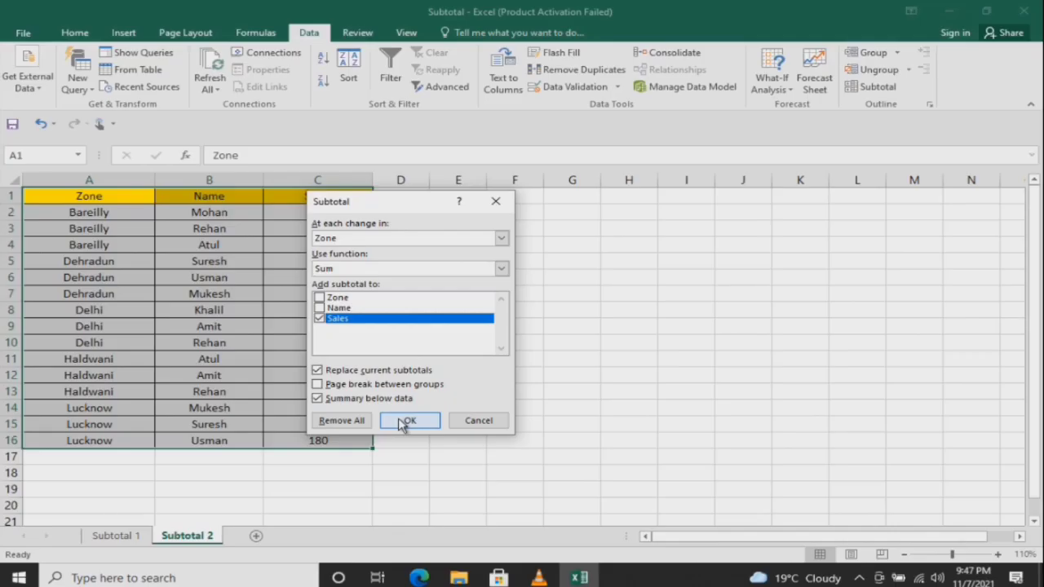
click(530, 531)
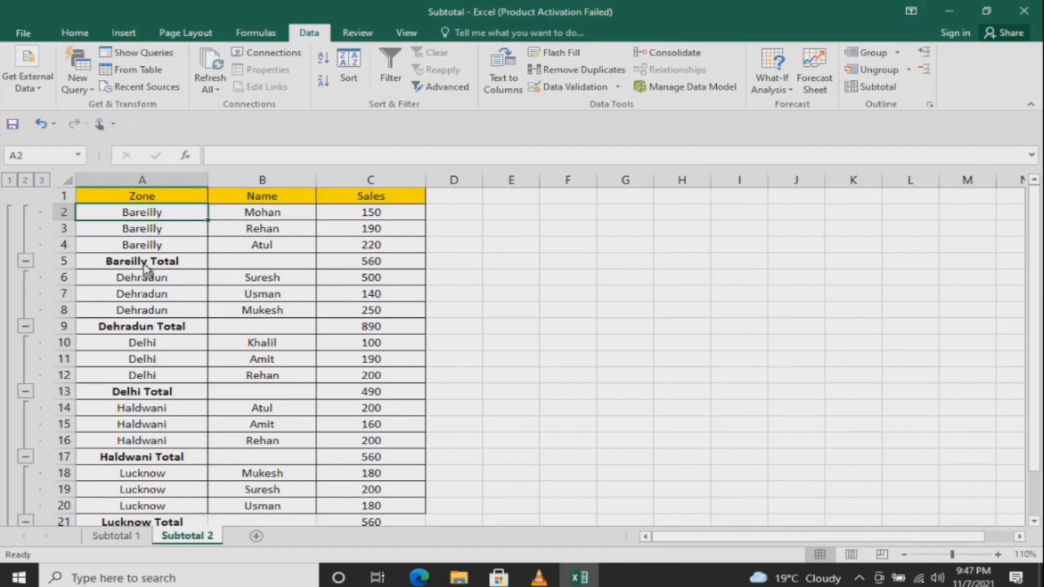
Step: Check the zone total rows and view the outline at level 2, level 1 and back at level 3
click(144, 265)
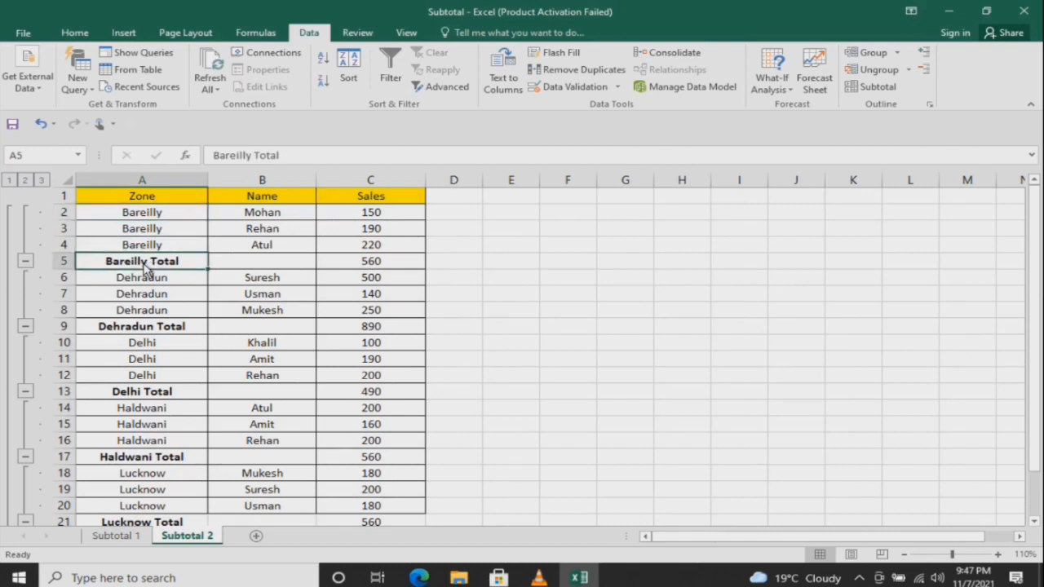
click(146, 328)
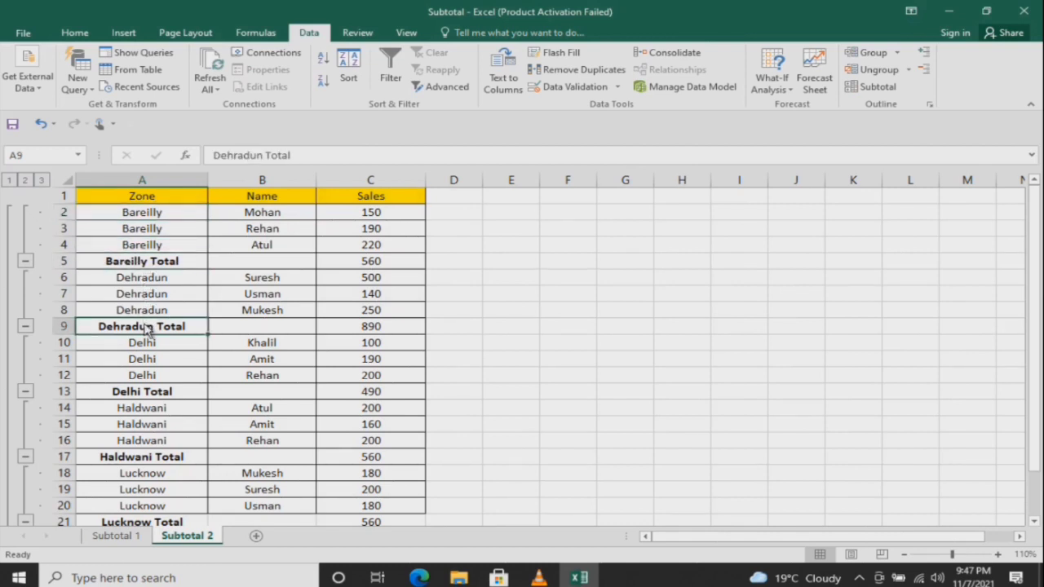
click(148, 395)
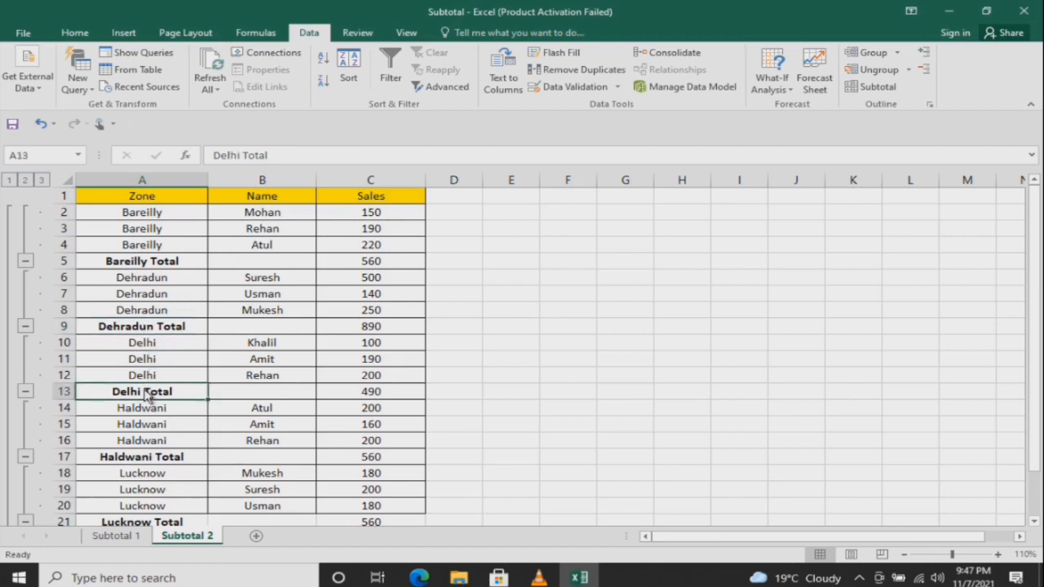
click(26, 181)
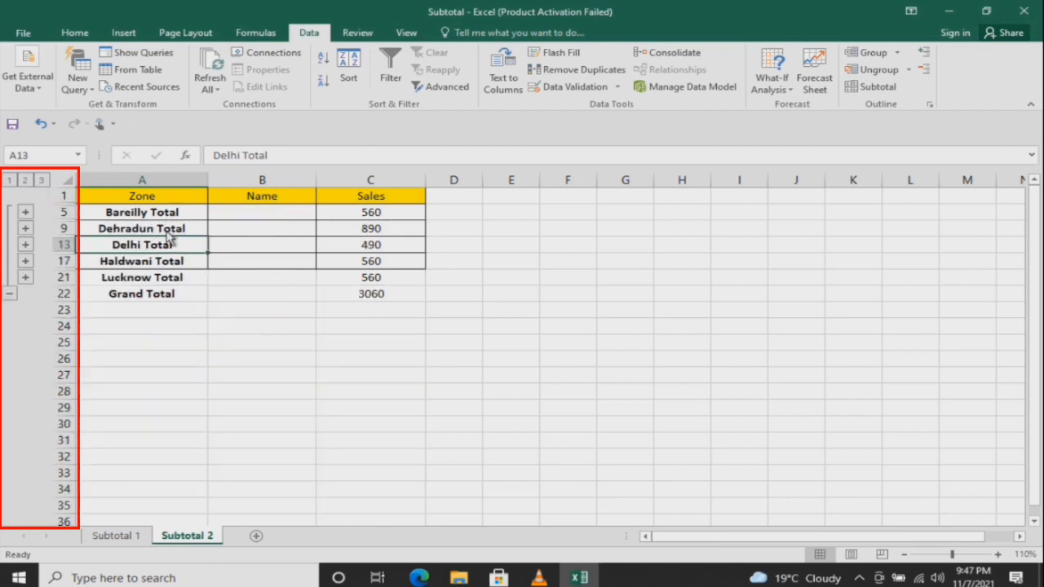
click(10, 181)
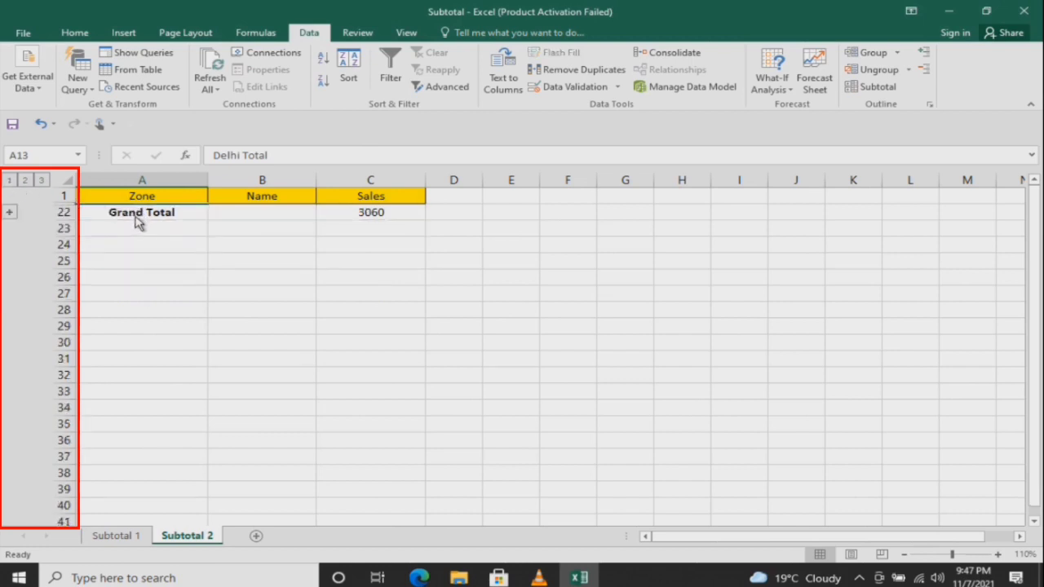
click(42, 180)
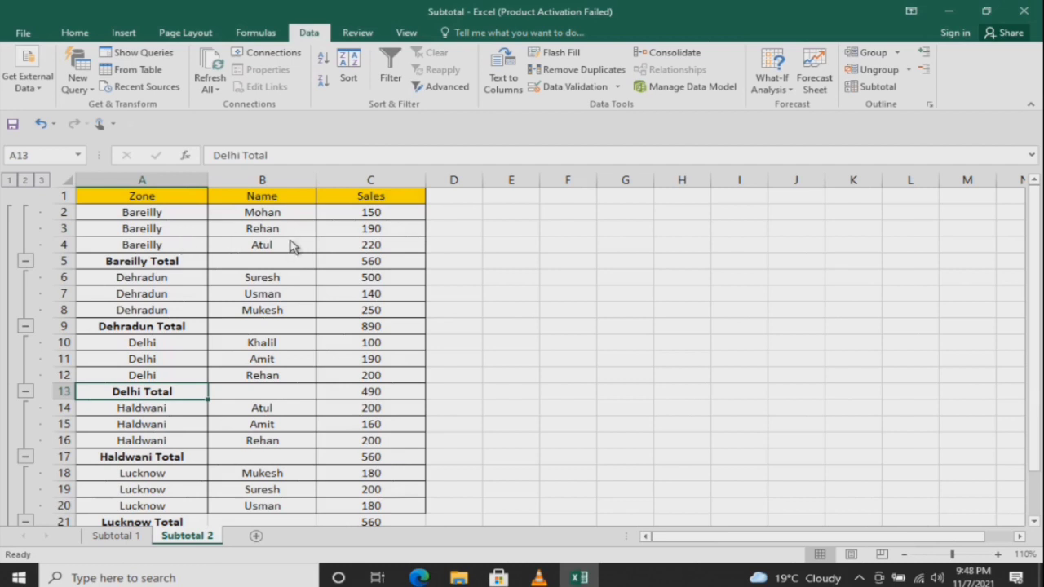
Step: Clear the outline grouping from the subtotalled sales table on the Subtotal 2 sheet
click(866, 87)
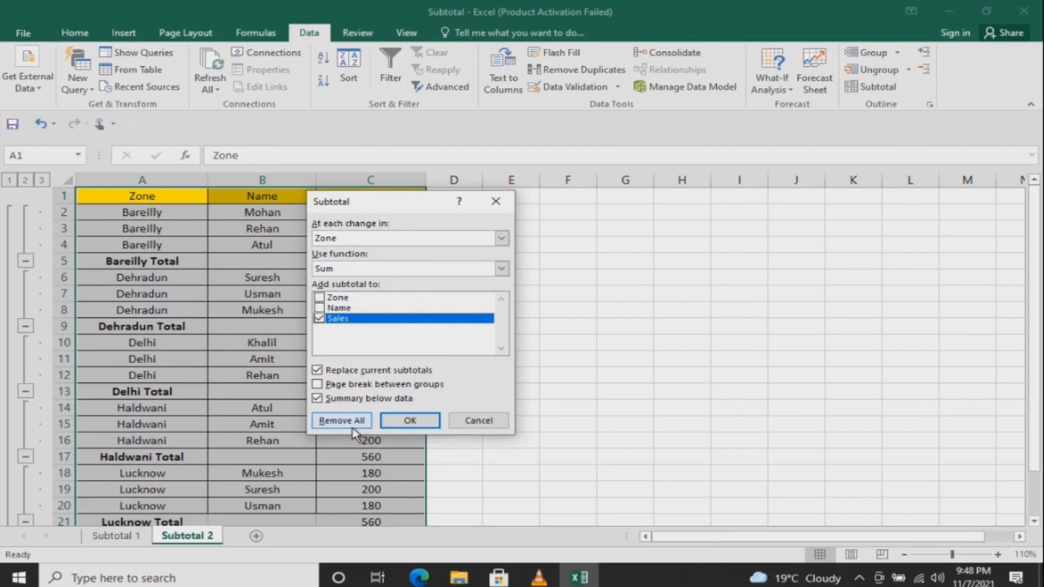
click(465, 426)
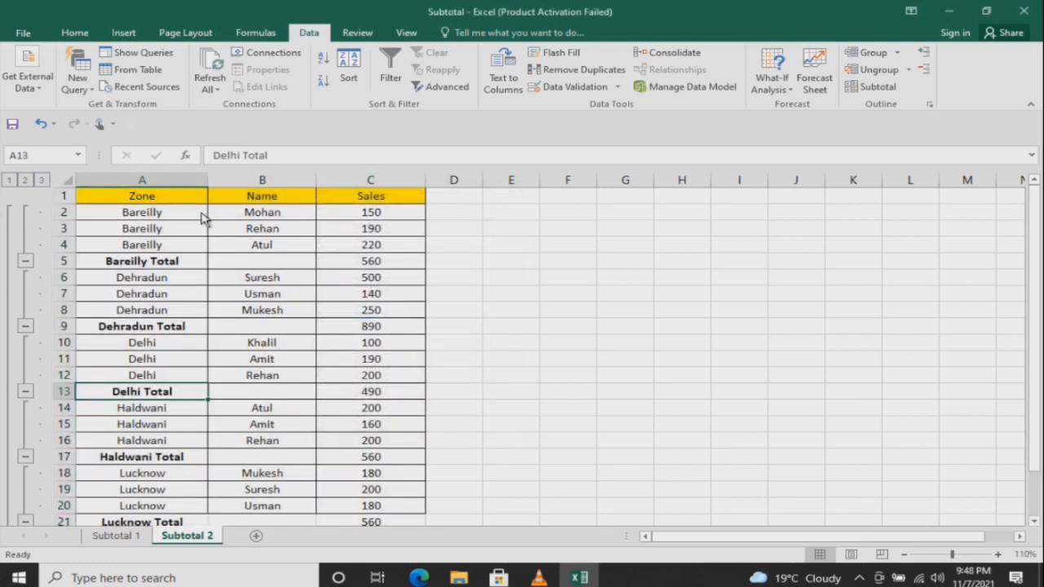
click(909, 71)
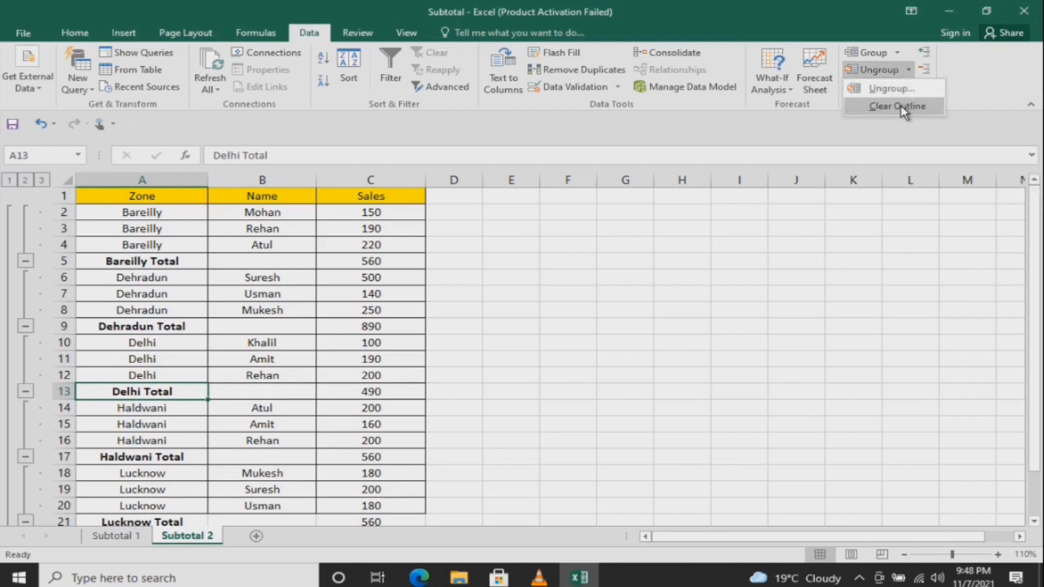
click(897, 107)
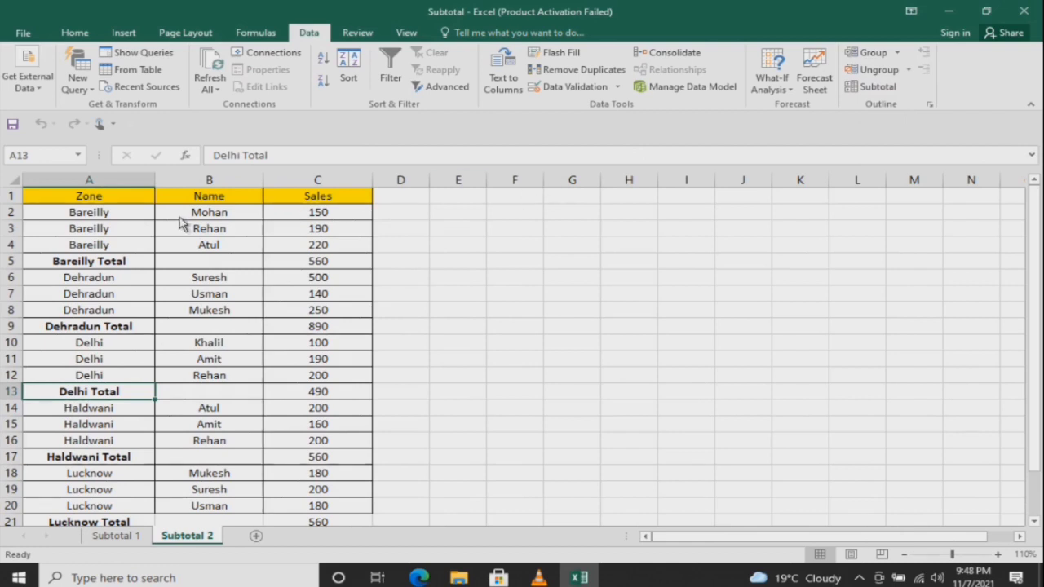
click(182, 217)
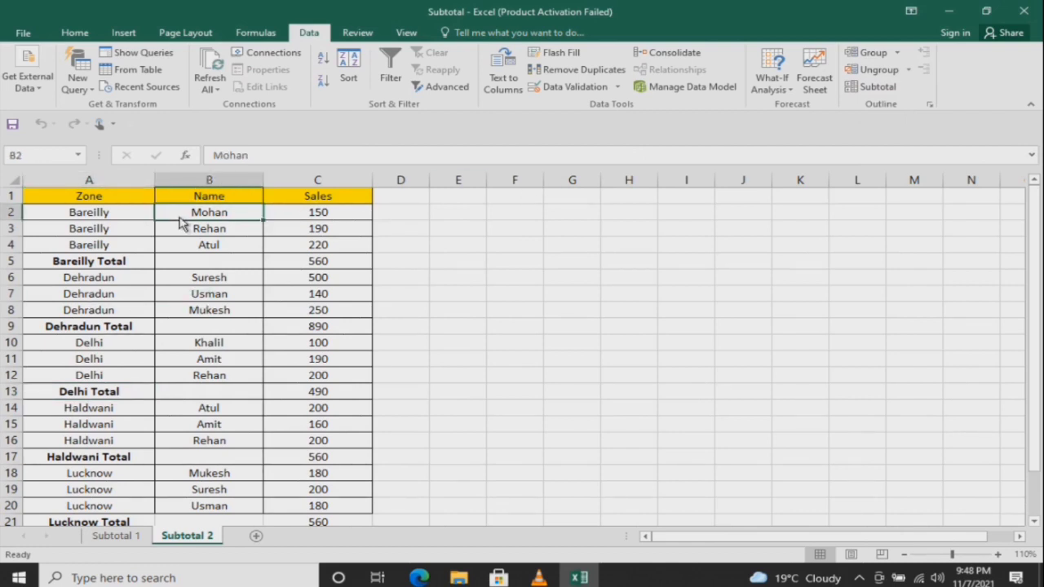